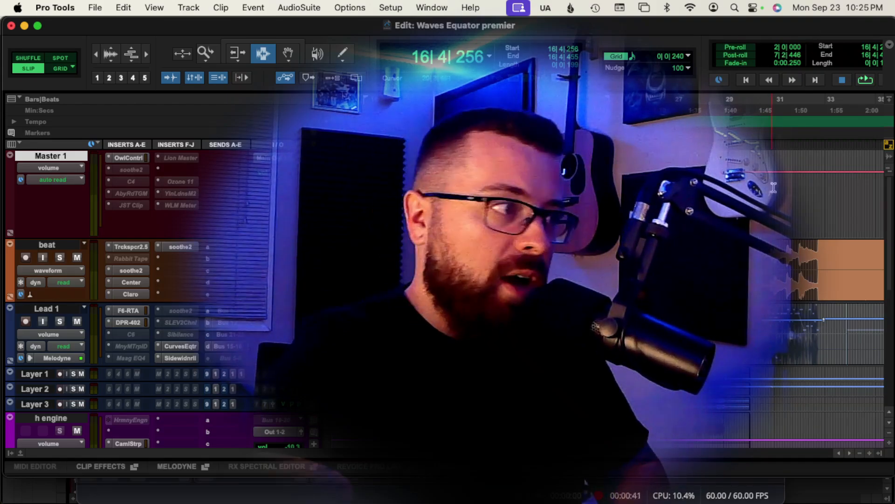
Open the Curves Equator insert on the Lead 1 track and adjust its overall threshold line.
{"action": "left_click", "coordinate": [180, 347]}
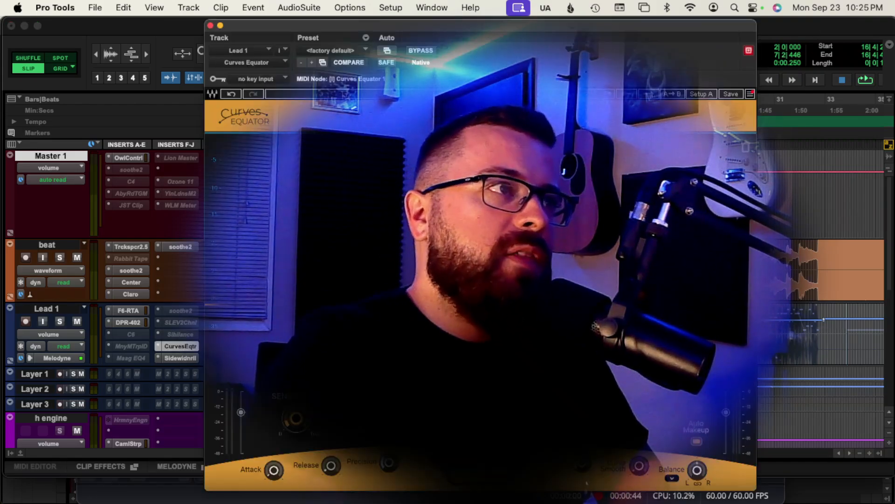
{"action": "left_click_drag", "start_coordinate": [474, 27], "coordinate": [446, 12]}
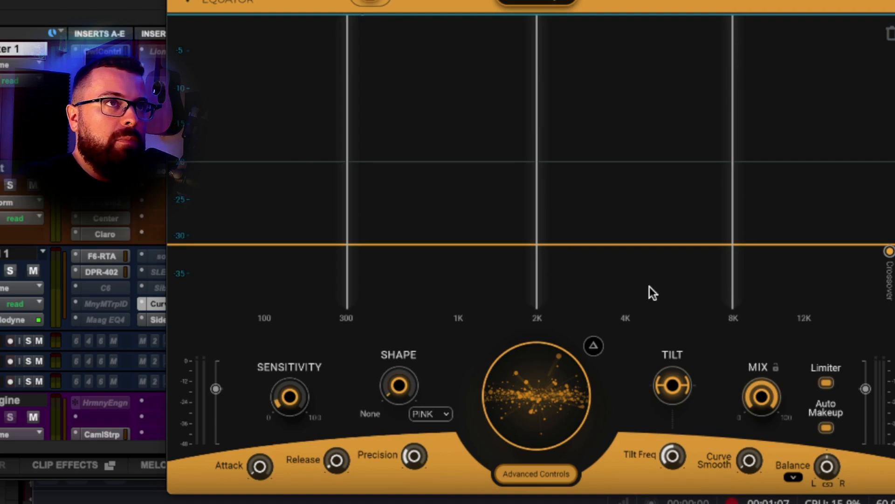
{"action": "left_click_drag", "start_coordinate": [541, 379], "coordinate": [540, 410]}
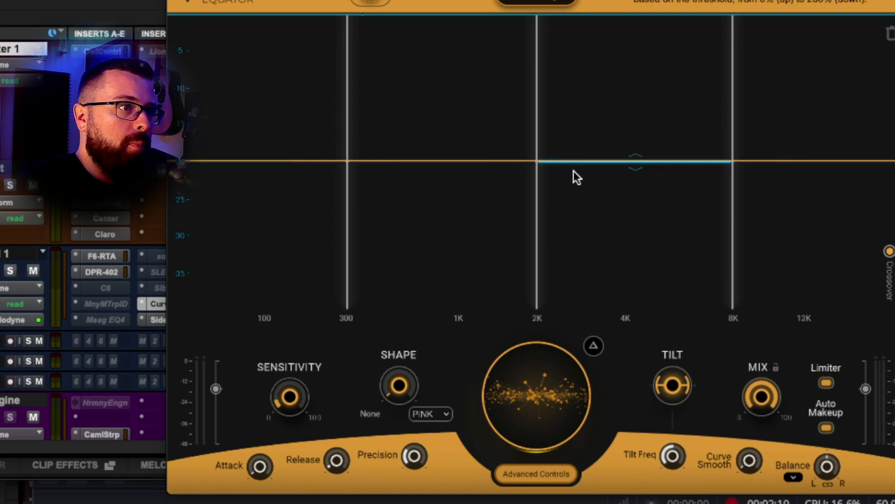
{"action": "left_click_drag", "start_coordinate": [560, 374], "coordinate": [559, 438]}
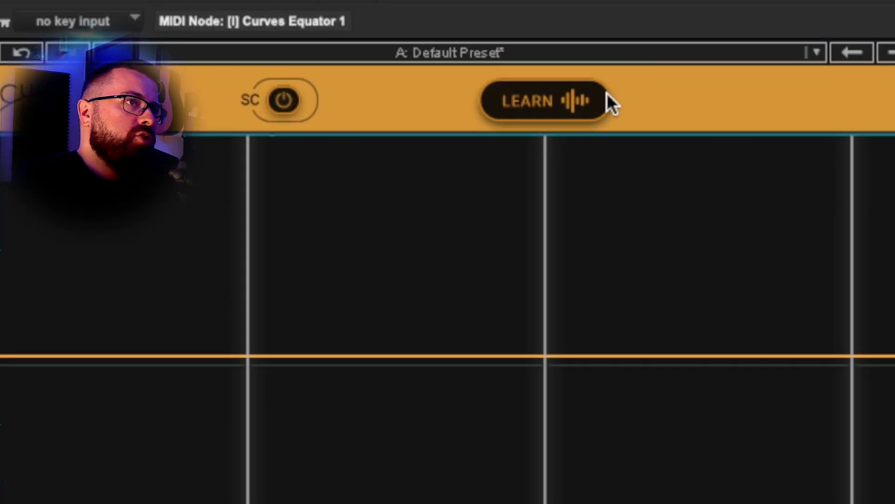
Open Curves Equator on the Lead 1 track, then learn and apply a threshold curve from the playing vocal.
{"action": "mouse_move", "coordinate": [540, 98]}
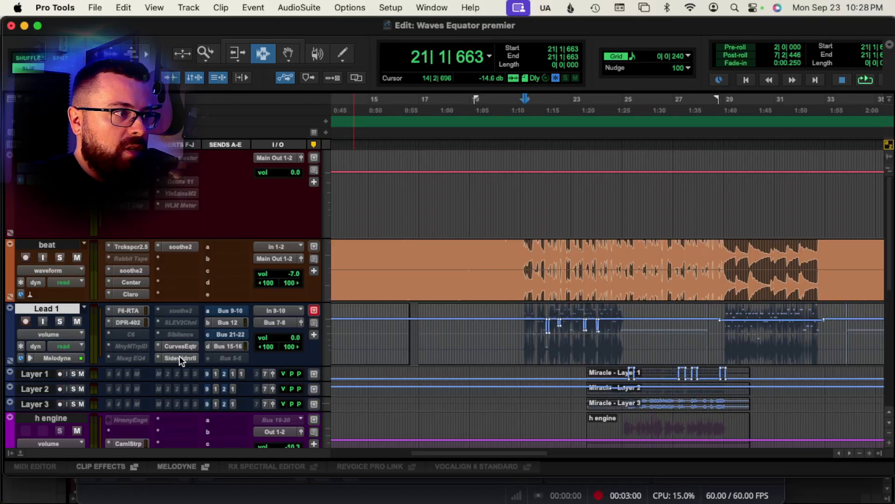
{"action": "left_click", "coordinate": [183, 346]}
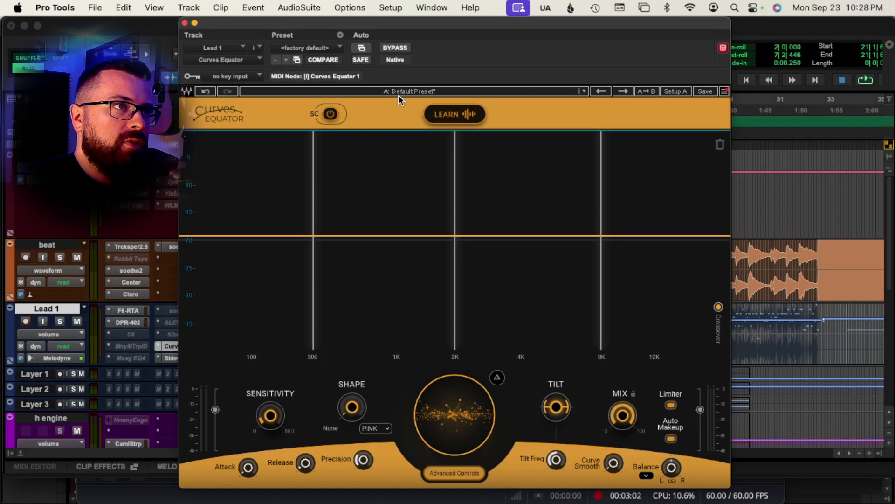
{"action": "left_click", "coordinate": [455, 114]}
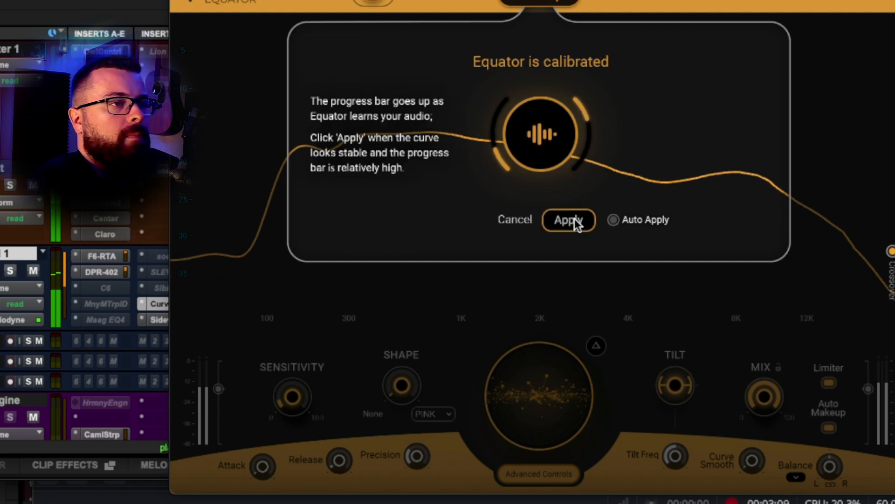
{"action": "left_click", "coordinate": [574, 218]}
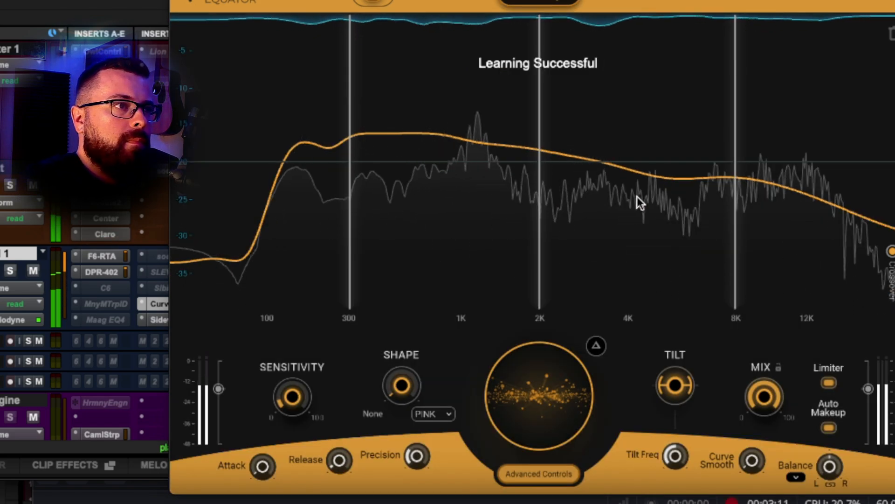
{"action": "key", "text": "space"}
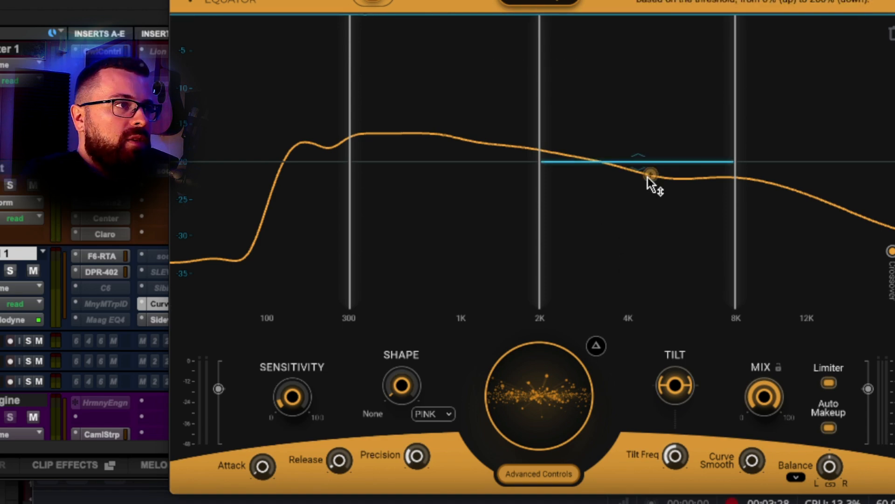
Lower the learned curve's overall threshold while the vocal plays and try the Tilt control.
{"action": "key", "text": "space"}
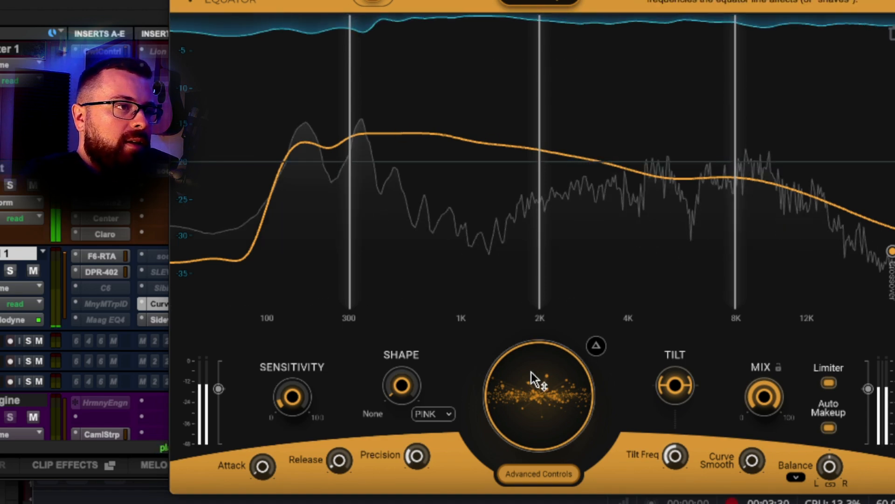
{"action": "left_click_drag", "start_coordinate": [530, 373], "coordinate": [531, 503]}
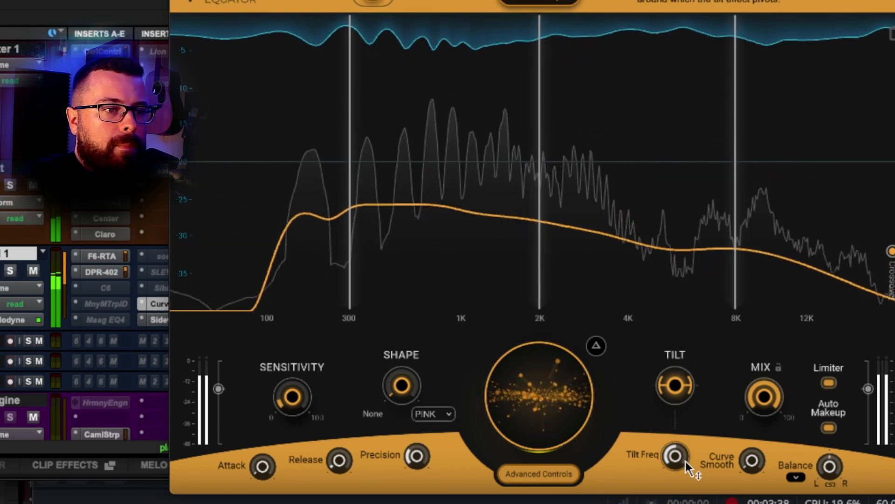
{"action": "left_click_drag", "start_coordinate": [690, 393], "coordinate": [689, 389]}
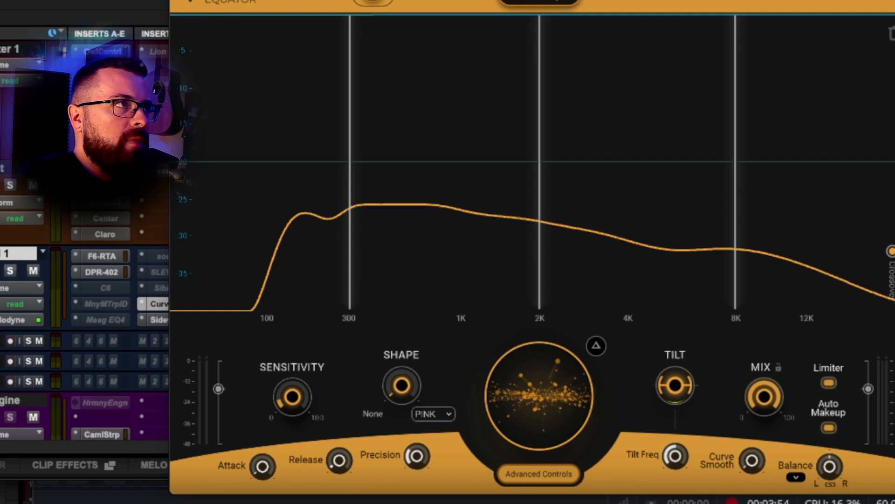
Reset all Curves Equator settings with the All option of the Full Reset factory preset.
{"action": "left_click_drag", "start_coordinate": [467, 1], "coordinate": [576, 1]}
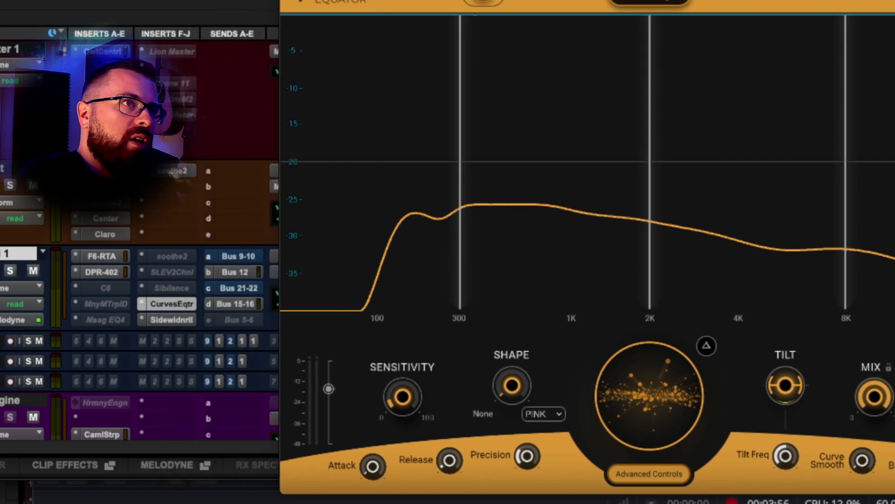
{"action": "left_click", "coordinate": [650, 2]}
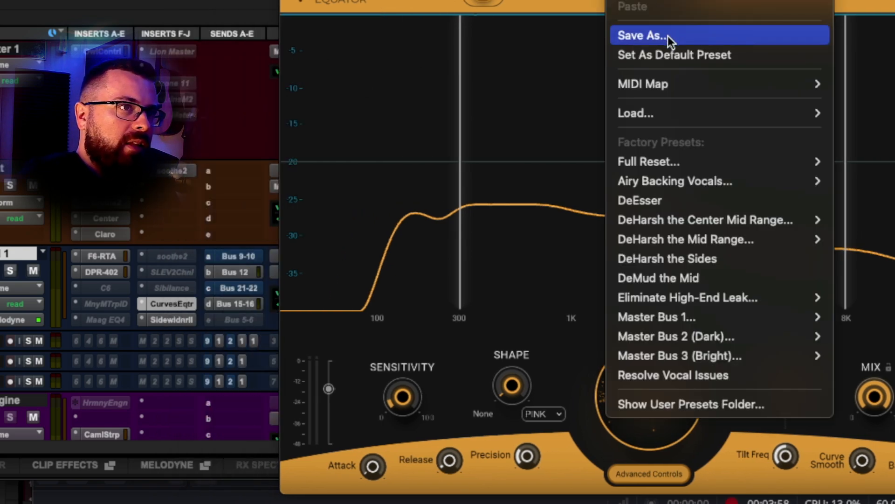
{"action": "mouse_move", "coordinate": [686, 161]}
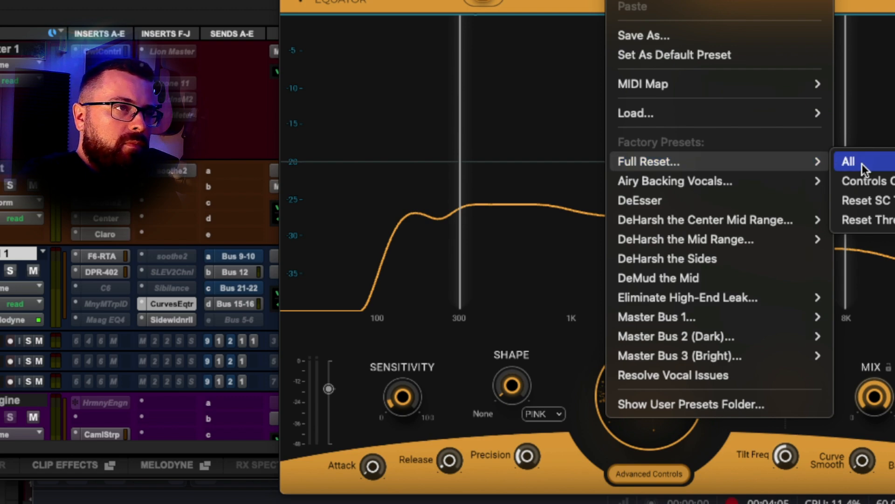
{"action": "left_click", "coordinate": [863, 163]}
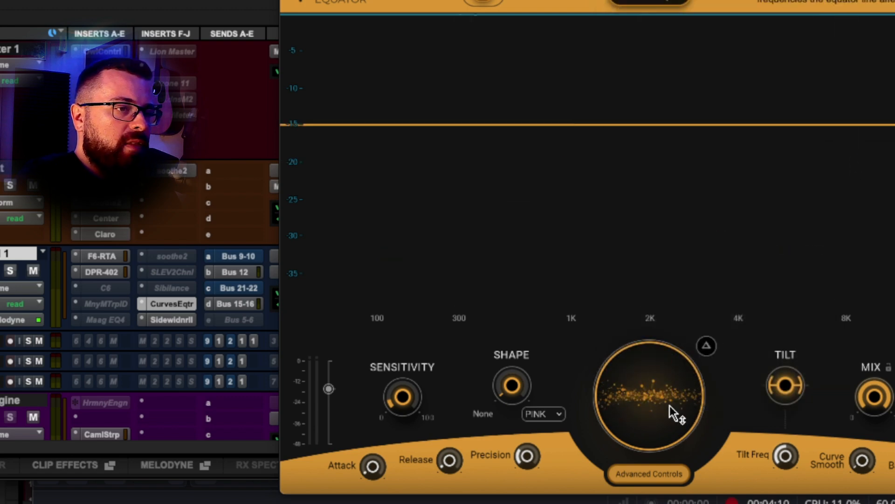
Lower the flat threshold during playback and add a bell node at 155 Hz, -24.4, with a Q of 0.6.
{"action": "key", "text": "space"}
{"action": "left_click_drag", "start_coordinate": [661, 388], "coordinate": [662, 408]}
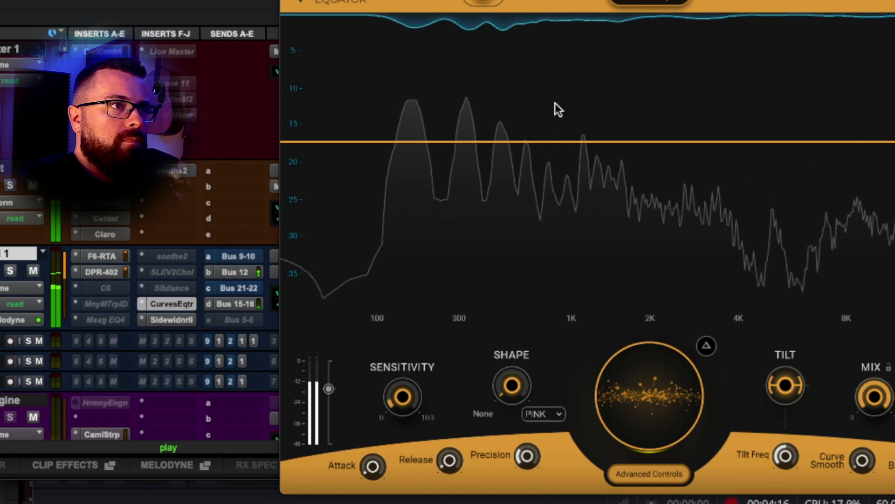
{"action": "left_click", "coordinate": [512, 89]}
{"action": "left_click_drag", "start_coordinate": [511, 89], "coordinate": [524, 140]}
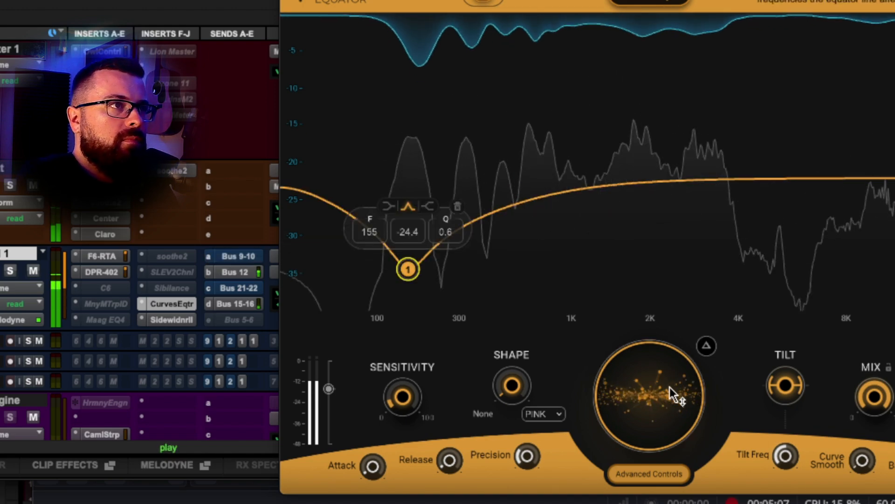
Fine-tune and lower the overall threshold while comparing the processed lead vocal with the bypassed signal.
{"action": "mouse_move", "coordinate": [670, 387]}
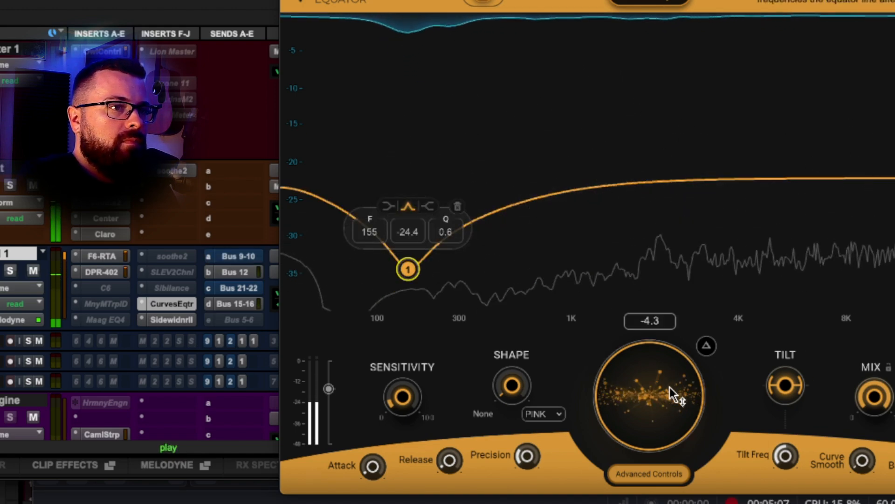
{"action": "left_click_drag", "start_coordinate": [662, 398], "coordinate": [662, 390]}
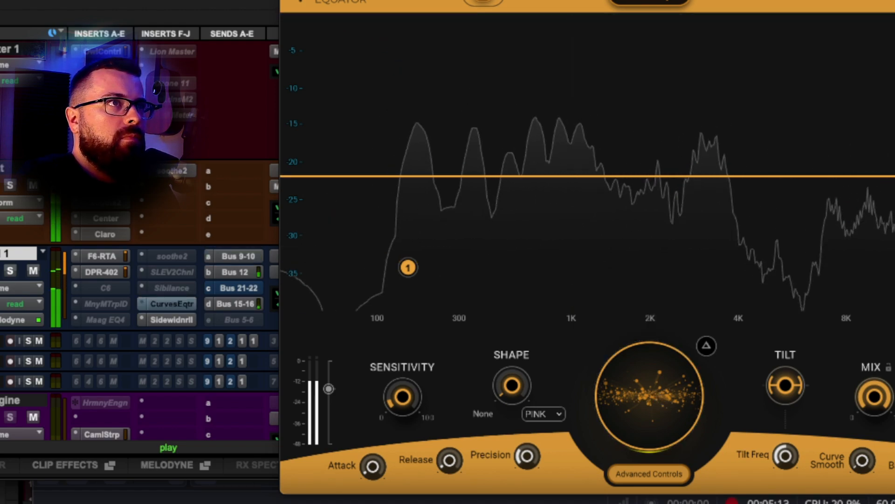
{"action": "left_click", "coordinate": [622, 1]}
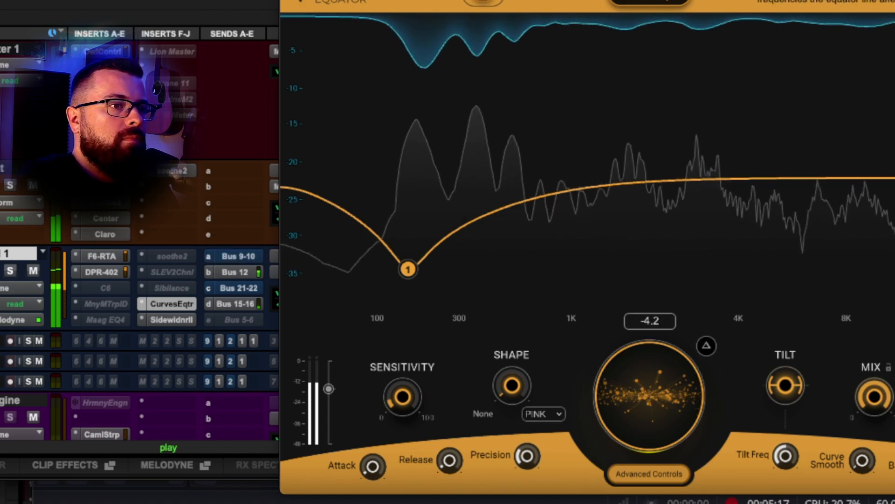
{"action": "key", "text": "space"}
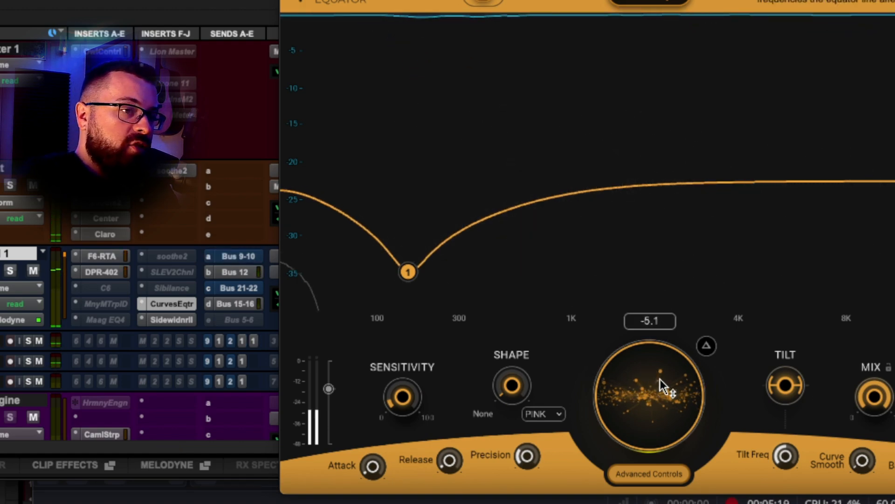
{"action": "left_click_drag", "start_coordinate": [661, 373], "coordinate": [662, 394]}
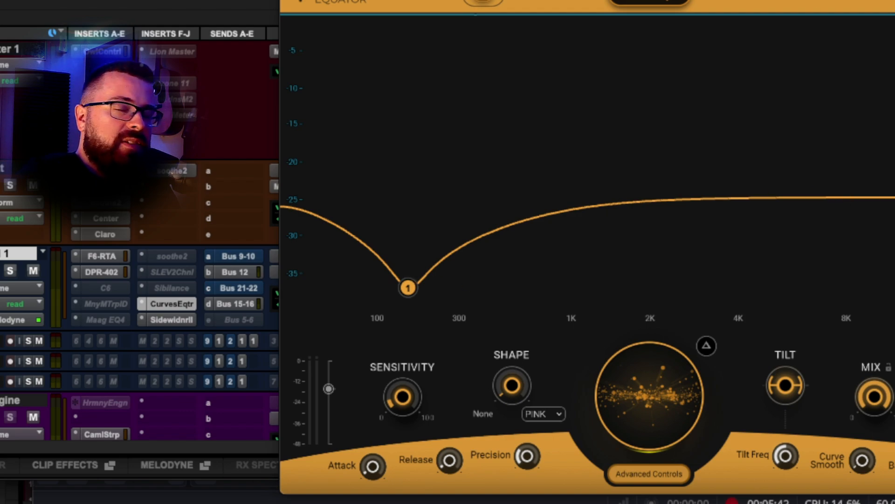
Add a high-shelf node at 2169 Hz with gain 34.1 and Q 0.7, and raise the overall threshold slightly during playback.
{"action": "left_click_drag", "start_coordinate": [891, 200], "coordinate": [638, 3]}
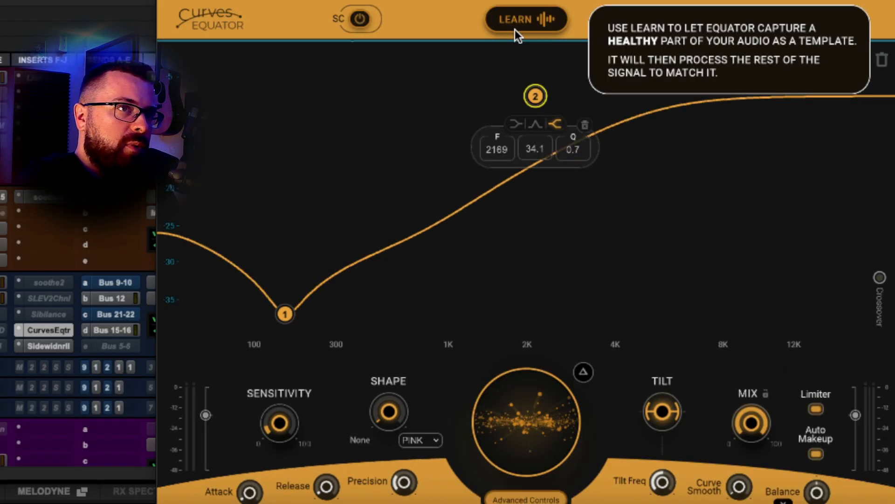
{"action": "key", "text": "space"}
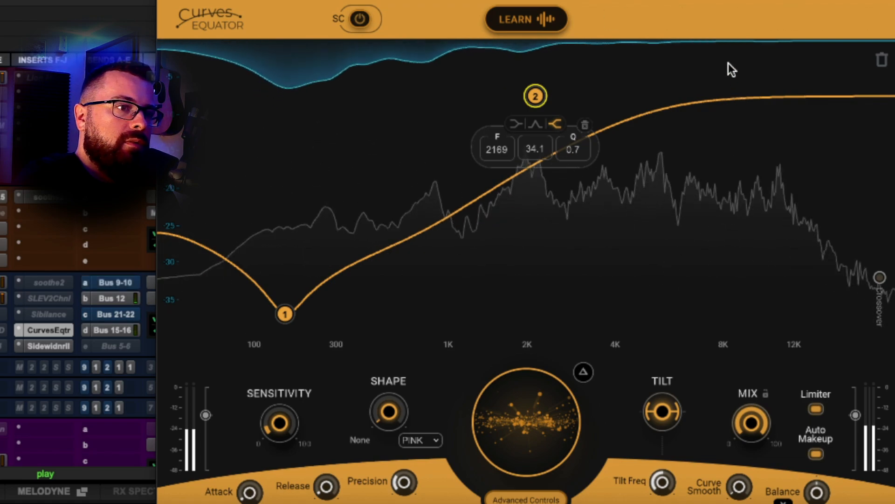
{"action": "left_click_drag", "start_coordinate": [569, 421], "coordinate": [543, 427]}
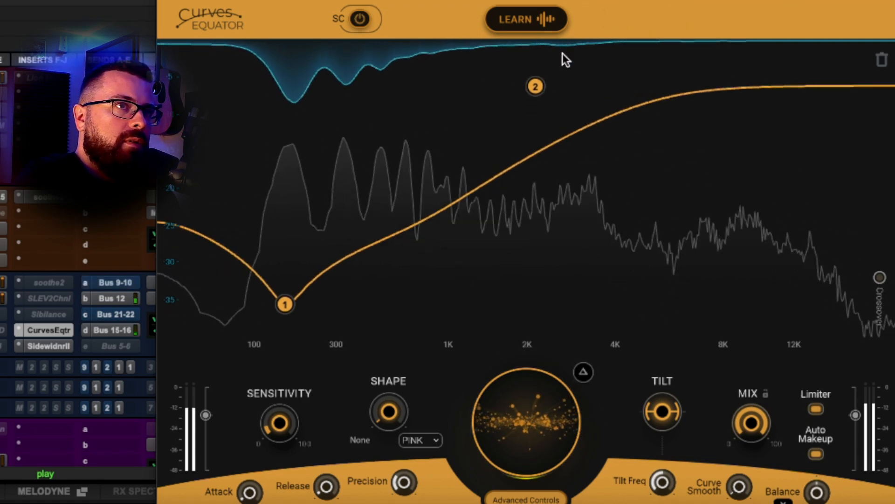
{"action": "key", "text": "space"}
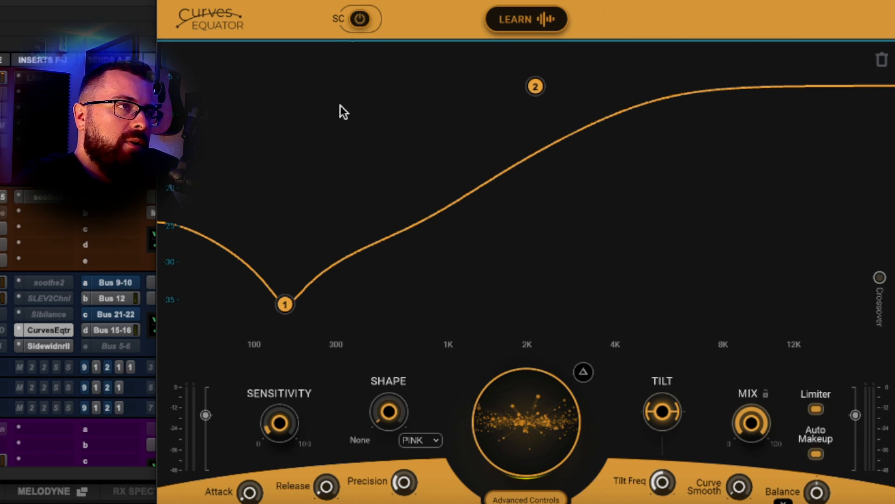
Try a Tilt of 1.0 on the threshold curve and back it off again while listening to the vocal.
{"action": "key", "text": "space"}
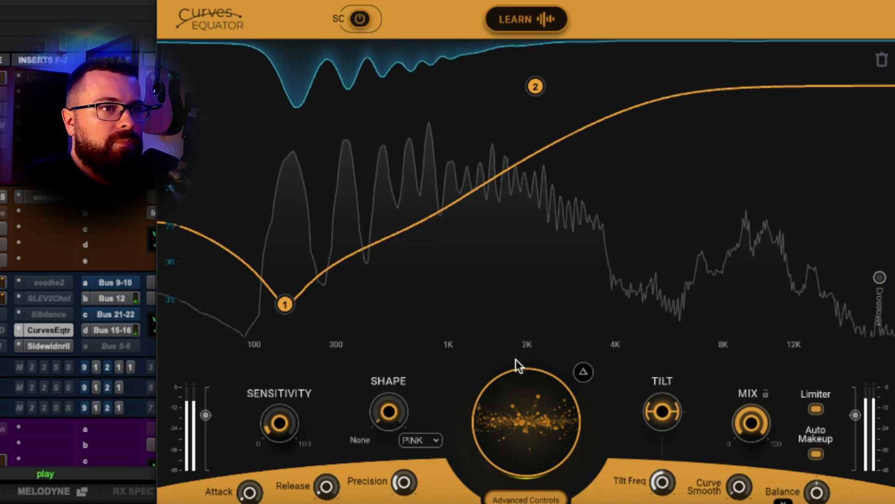
{"action": "mouse_move", "coordinate": [664, 413]}
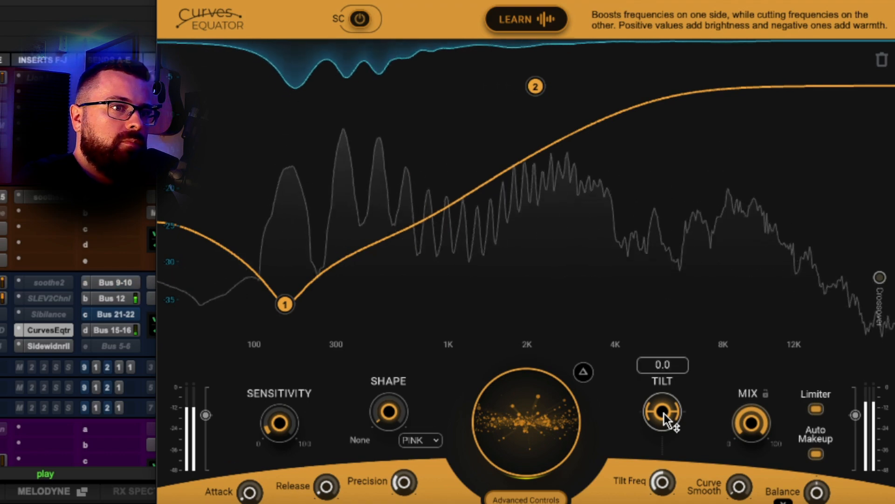
{"action": "key", "text": "space"}
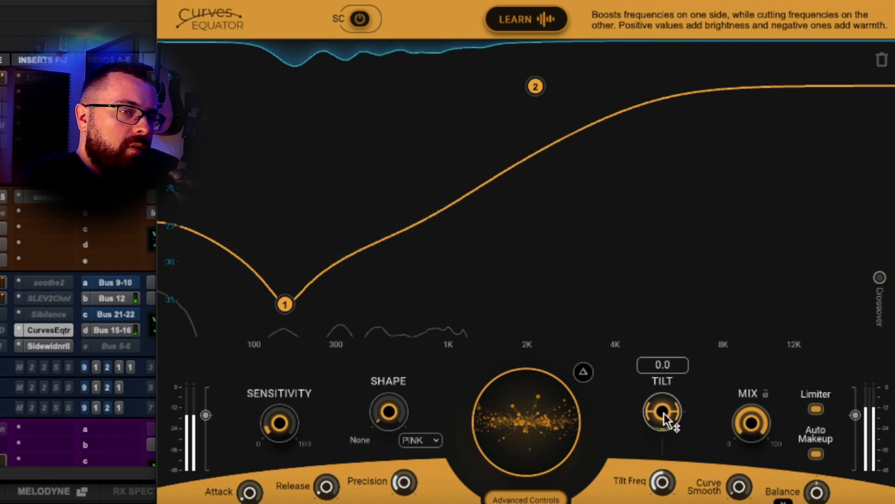
{"action": "mouse_move", "coordinate": [662, 411]}
{"action": "left_mouse_down"}
{"action": "mouse_move", "coordinate": [662, 424]}
{"action": "mouse_move", "coordinate": [662, 410]}
{"action": "left_mouse_up"}
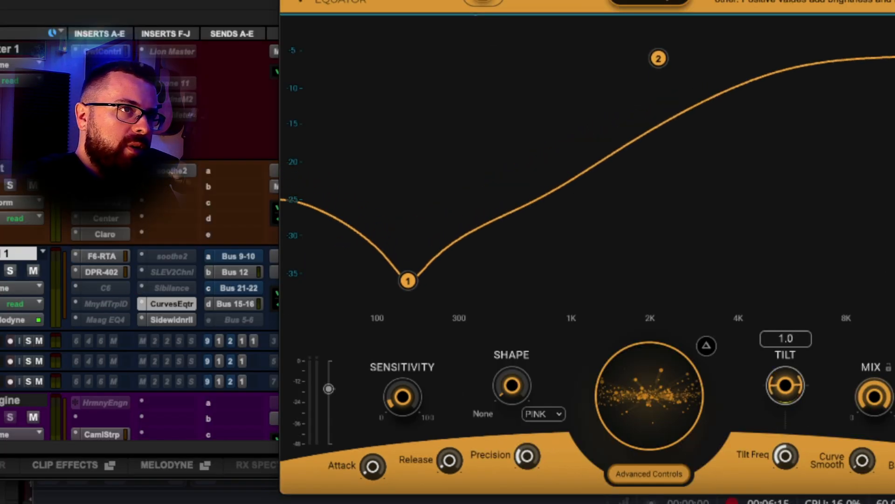
{"action": "left_click_drag", "start_coordinate": [786, 385], "coordinate": [786, 385]}
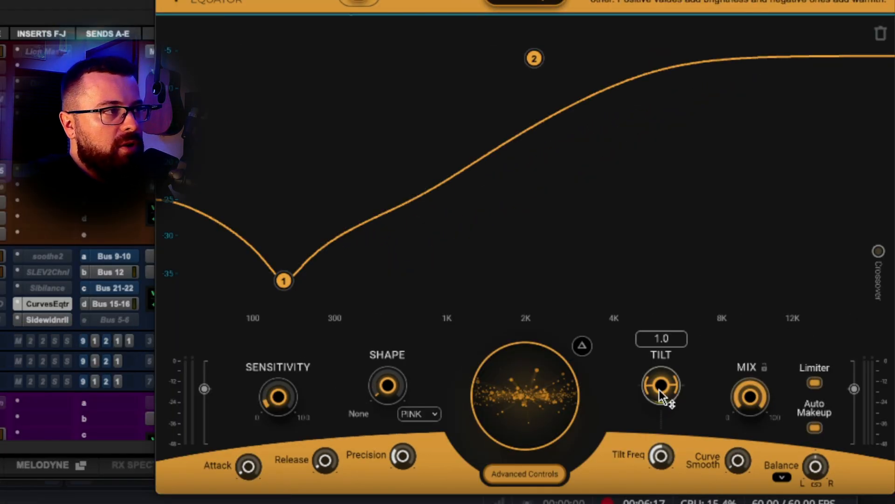
{"action": "key", "text": "space"}
{"action": "left_click_drag", "start_coordinate": [664, 394], "coordinate": [664, 411]}
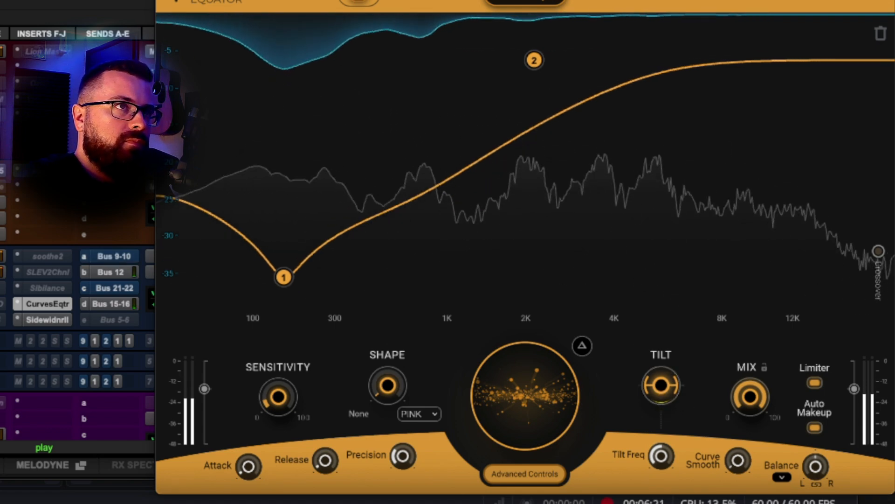
Compare the lead vocal with Curves Equator bypassed and active, and stop playback.
{"action": "key", "text": "b"}
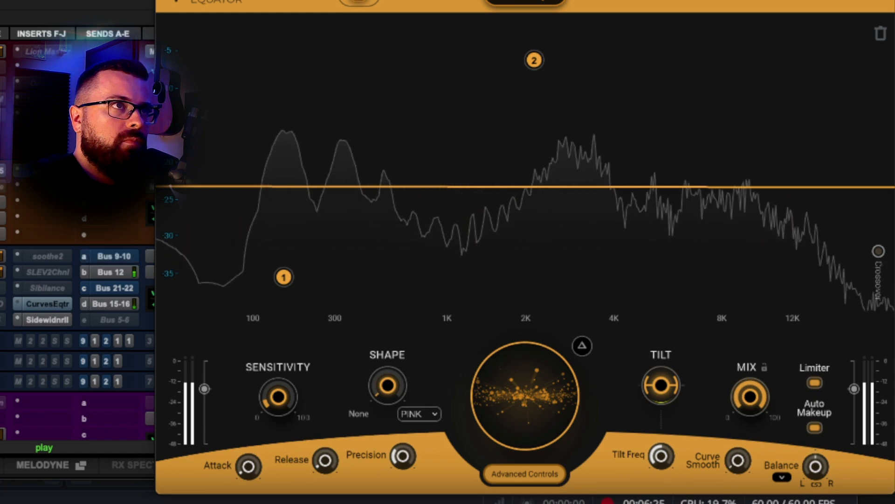
{"action": "key", "text": "b"}
{"action": "key", "text": "space"}
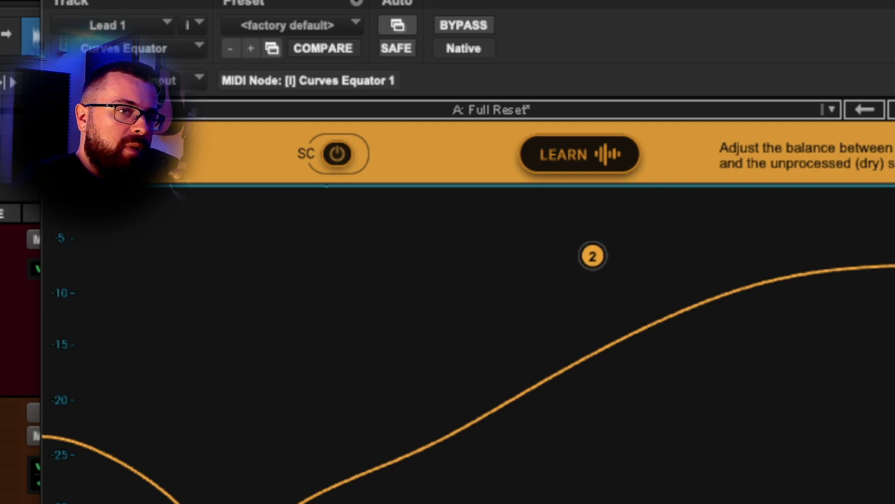
Adjust the threshold curve's tilt slightly during playback, and repeatedly compare the lead vocal with Curves Equator bypassed and active.
{"action": "key", "text": "space"}
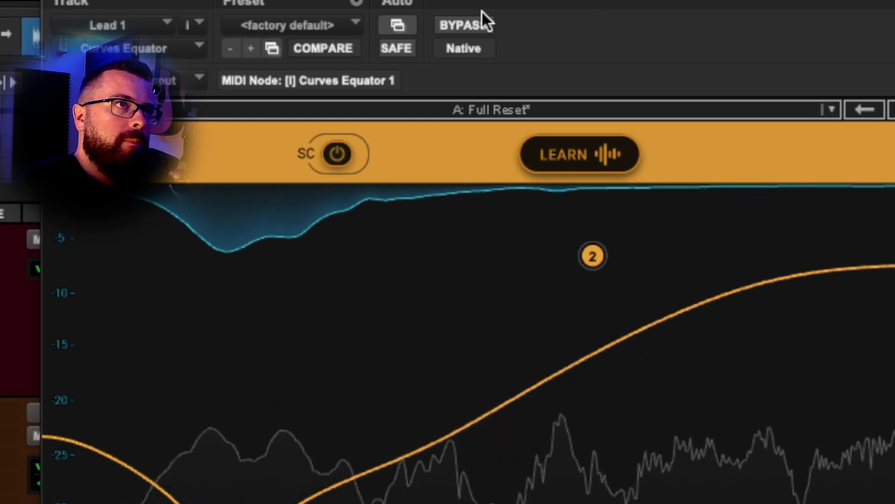
{"action": "left_click", "coordinate": [465, 25]}
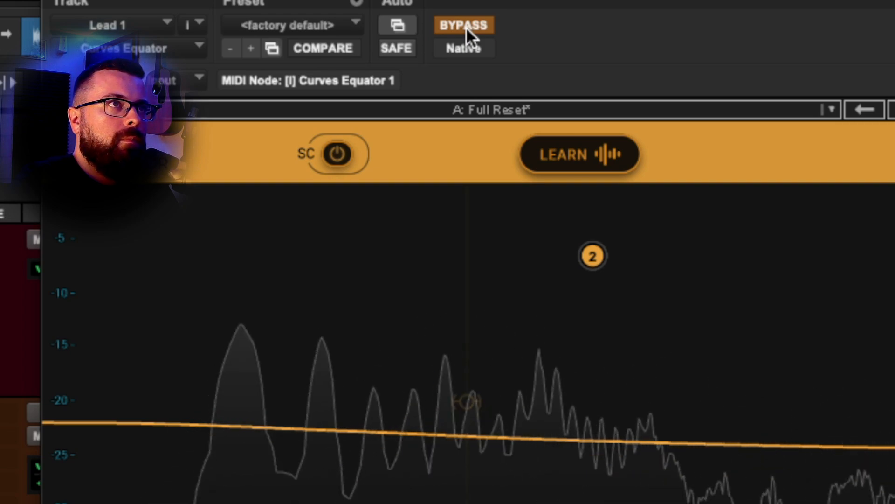
{"action": "left_click", "coordinate": [466, 27]}
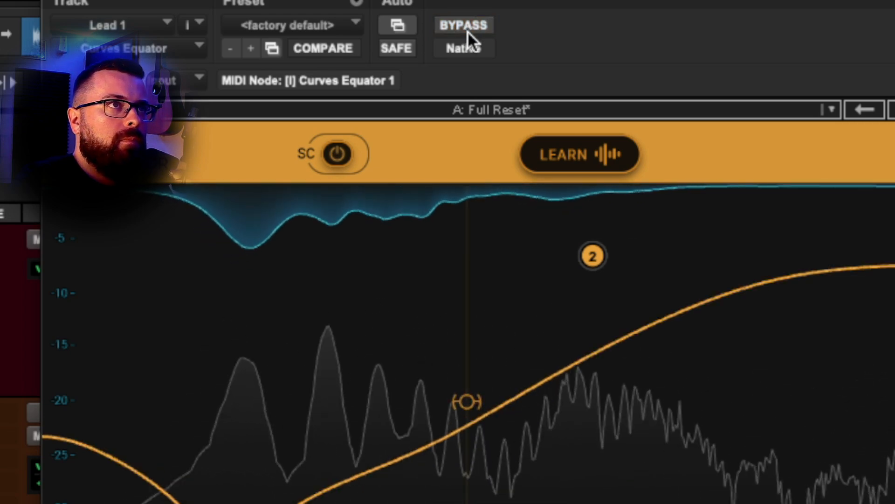
{"action": "left_click_drag", "start_coordinate": [227, 503], "coordinate": [279, 503]}
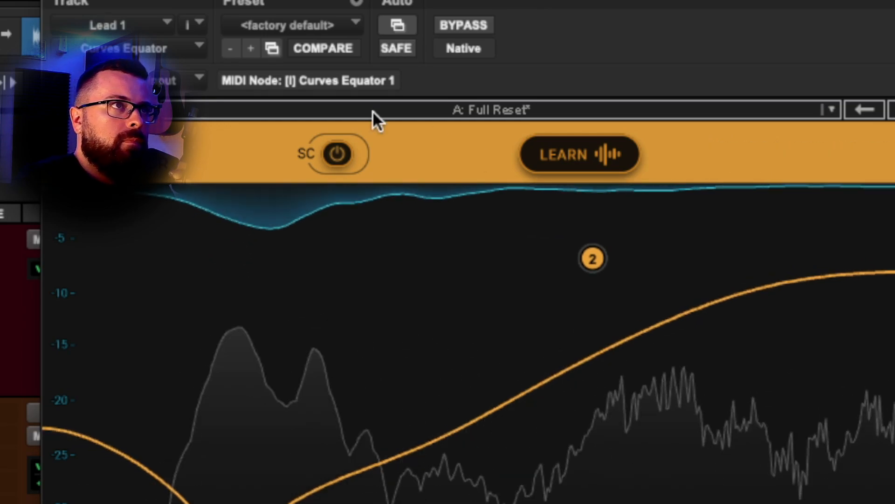
{"action": "left_click", "coordinate": [480, 23]}
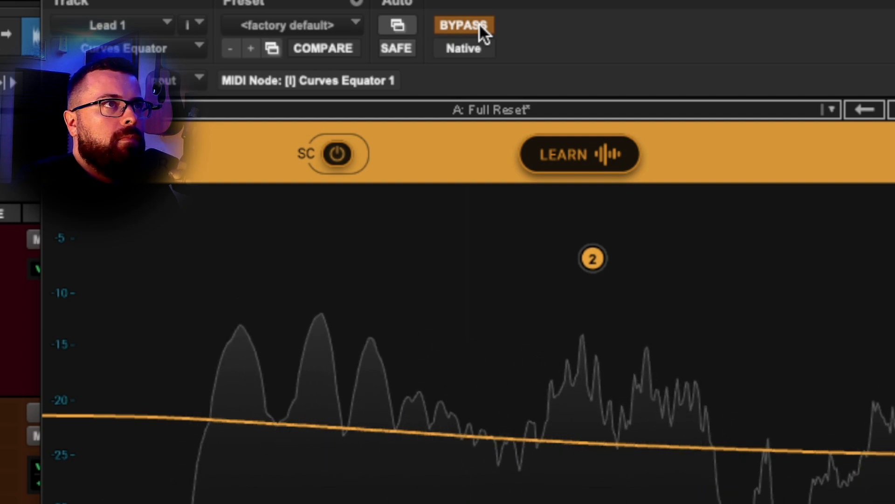
{"action": "left_click", "coordinate": [480, 23]}
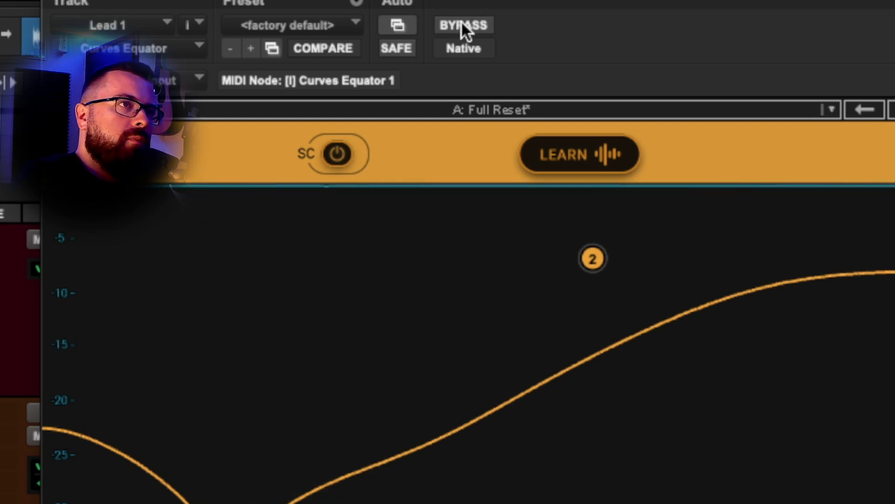
{"action": "left_click", "coordinate": [463, 26]}
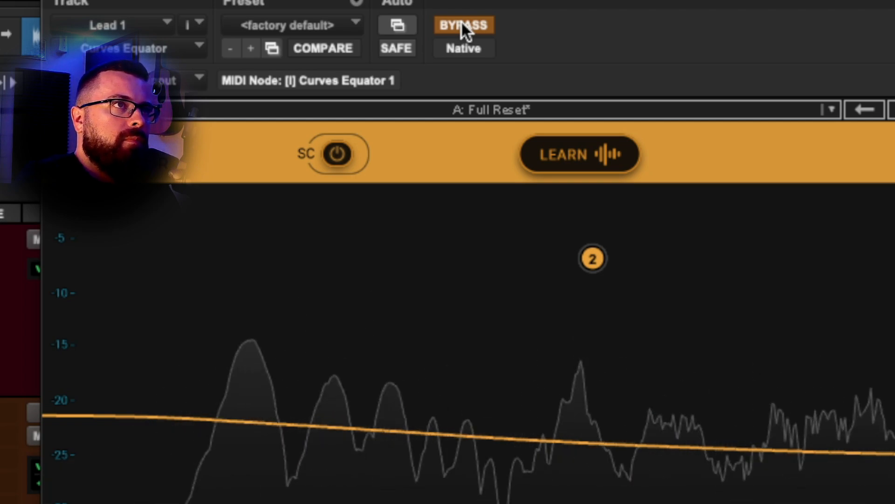
{"action": "left_click", "coordinate": [462, 25]}
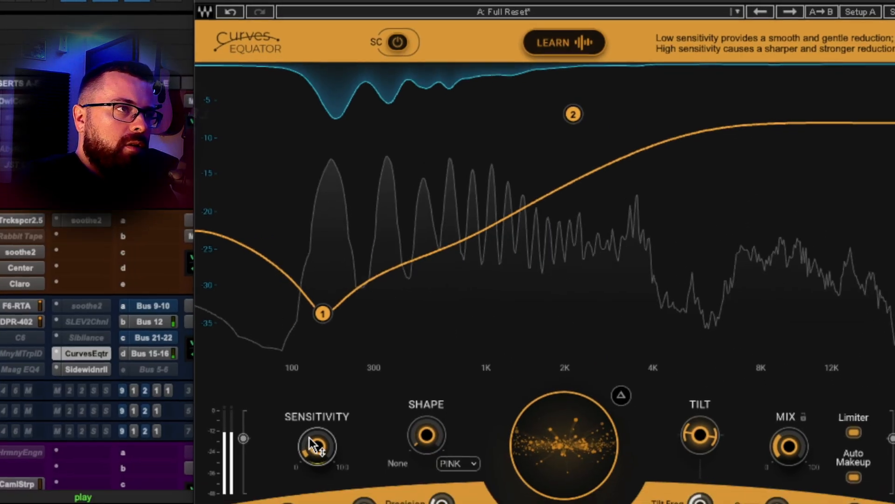
Try different Sensitivity amounts while the vocal plays, leaving the control slightly above its midpoint.
{"action": "left_click_drag", "start_coordinate": [316, 445], "coordinate": [316, 455]}
{"action": "left_click_drag", "start_coordinate": [305, 397], "coordinate": [305, 395]}
{"action": "left_click_drag", "start_coordinate": [241, 367], "coordinate": [242, 334]}
{"action": "left_click_drag", "start_coordinate": [177, 337], "coordinate": [178, 332]}
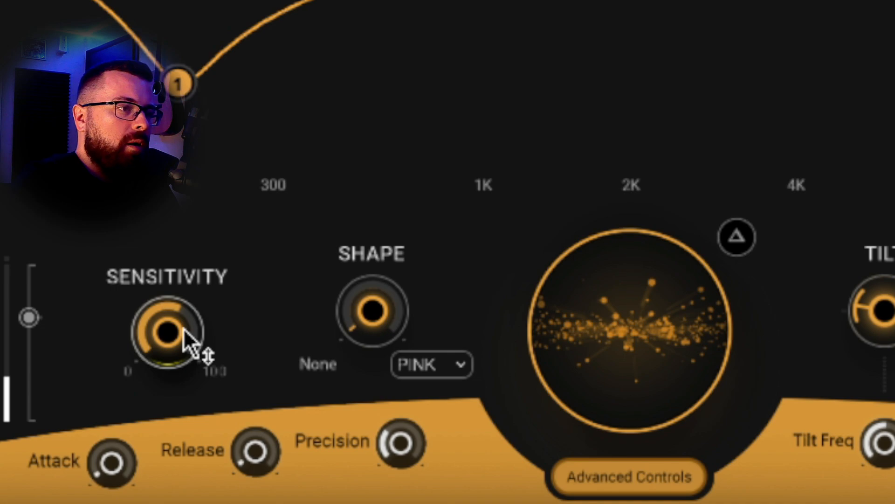
{"action": "left_click_drag", "start_coordinate": [192, 343], "coordinate": [192, 349]}
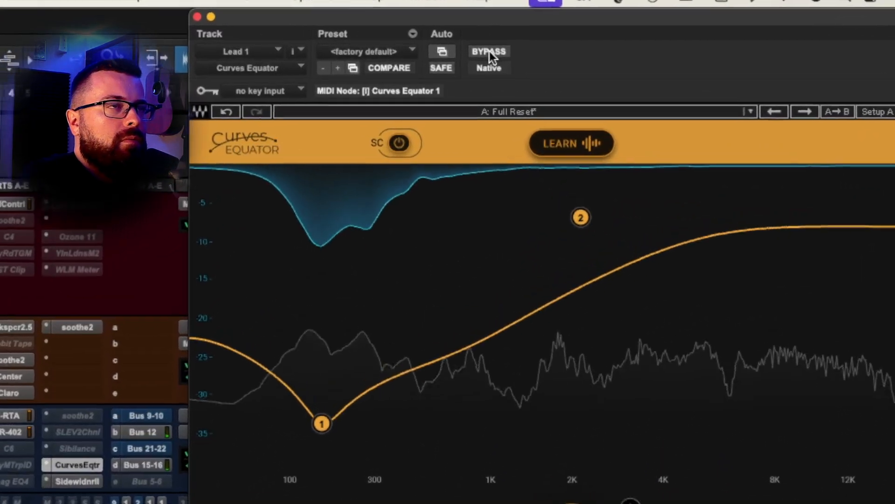
Compare the vocal at the new sensitivity with the bypassed signal, and stop playback.
{"action": "left_click", "coordinate": [488, 49]}
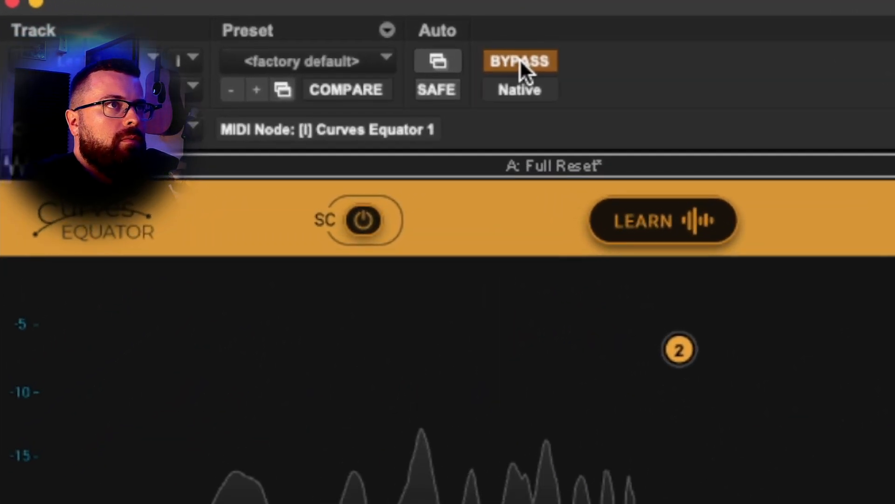
{"action": "left_click", "coordinate": [506, 55]}
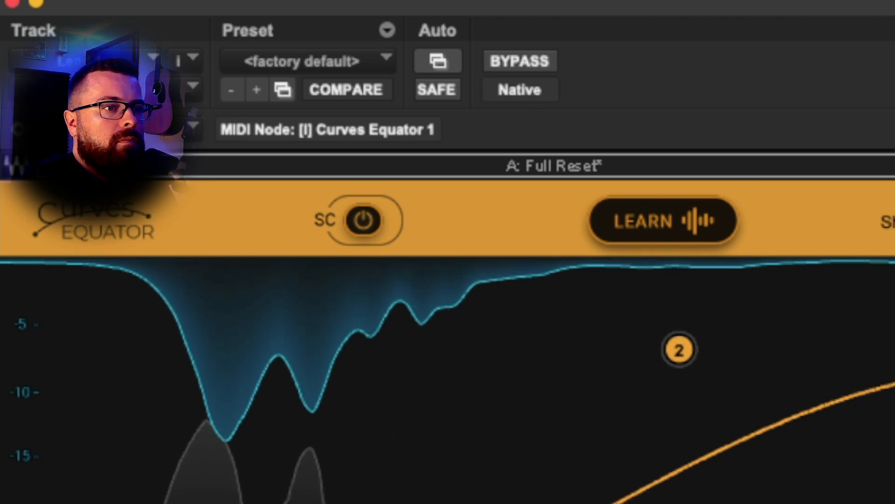
{"action": "key", "text": "space"}
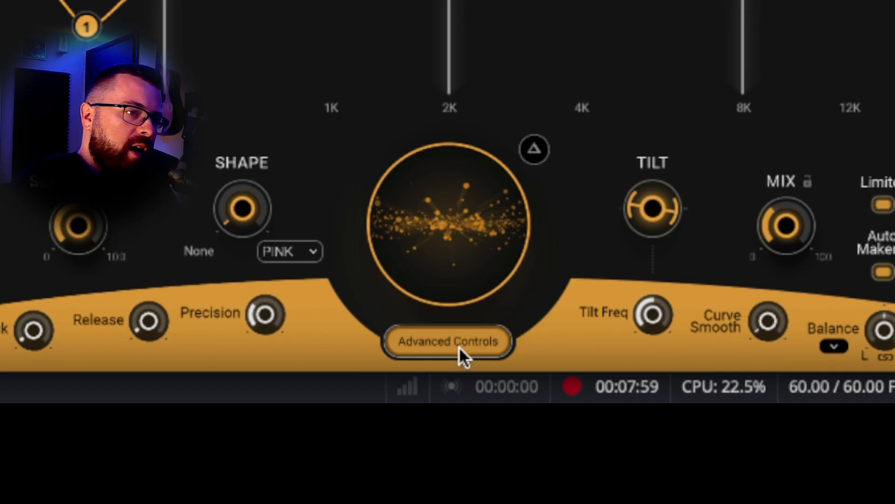
Collapse and reopen the Advanced Controls section.
{"action": "left_click", "coordinate": [458, 346]}
{"action": "left_click", "coordinate": [459, 346]}
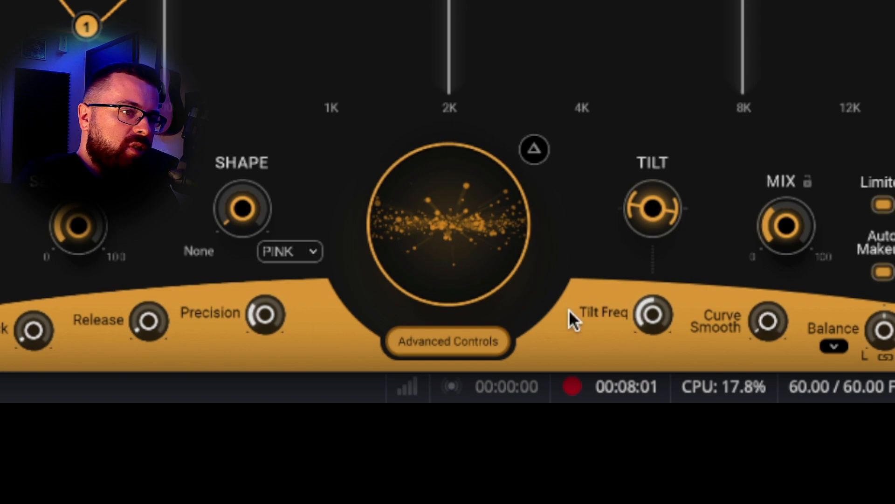
{"action": "left_click", "coordinate": [485, 340]}
{"action": "left_click", "coordinate": [481, 342]}
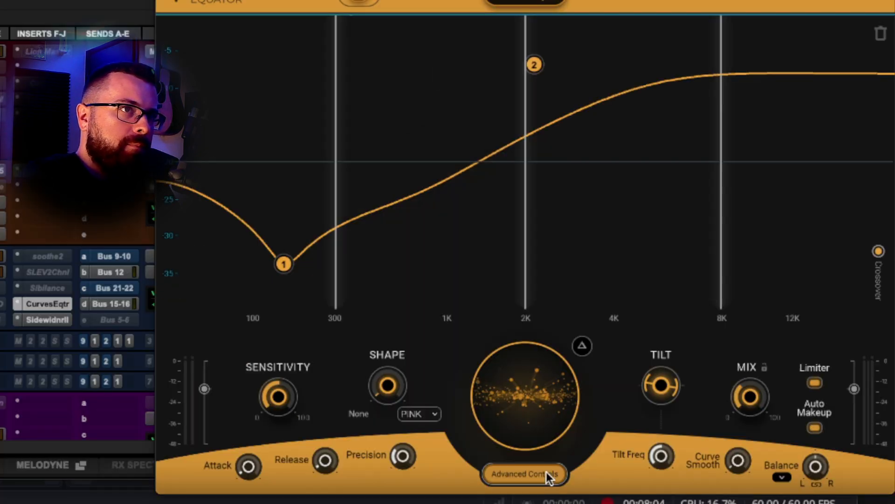
{"action": "left_click", "coordinate": [481, 342]}
{"action": "left_click", "coordinate": [481, 341]}
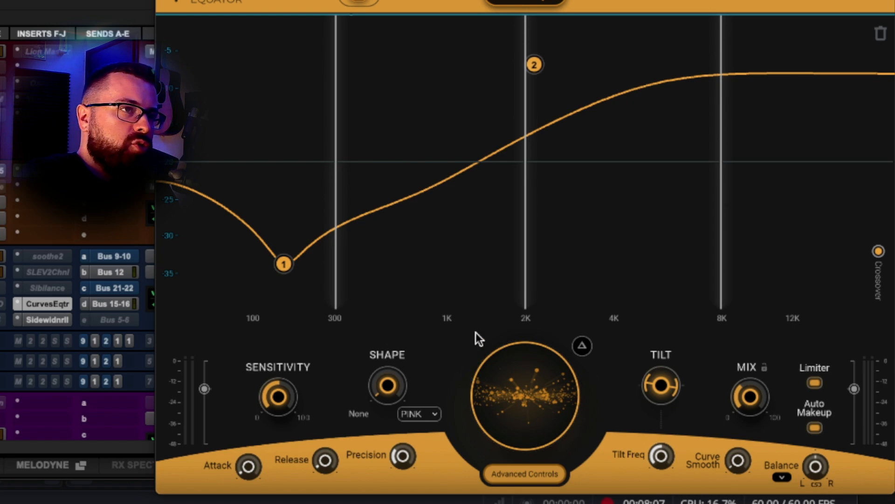
Move the 2 kHz crossover slightly higher in frequency and play a short passage of the vocal.
{"action": "left_click_drag", "start_coordinate": [526, 97], "coordinate": [542, 97]}
{"action": "key", "text": "space"}
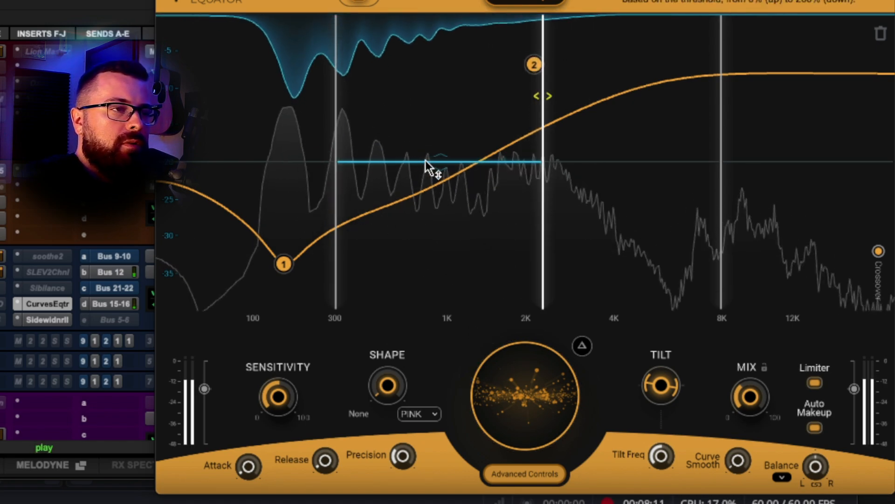
{"action": "key", "text": "space"}
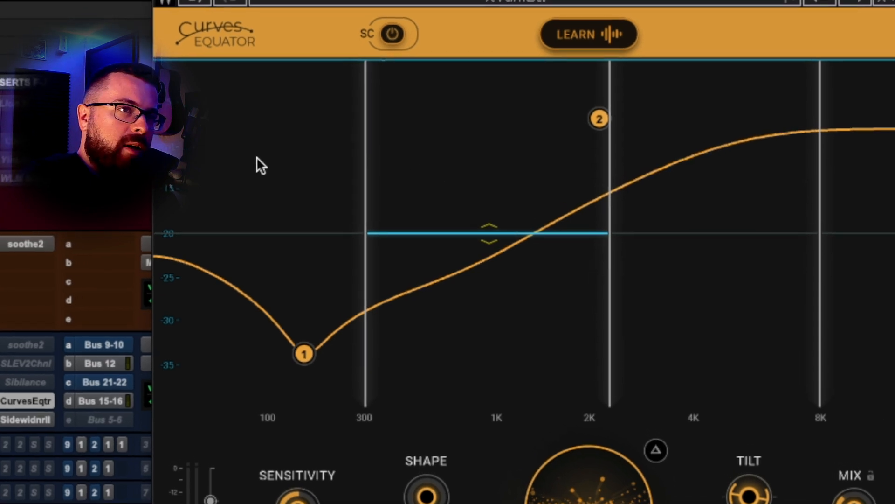
Try stronger reduction in crossover band 2 during playback, settling on less reduction there and strong reduction in band 3.
{"action": "left_click_drag", "start_coordinate": [472, 231], "coordinate": [494, 411]}
{"action": "key", "text": "space"}
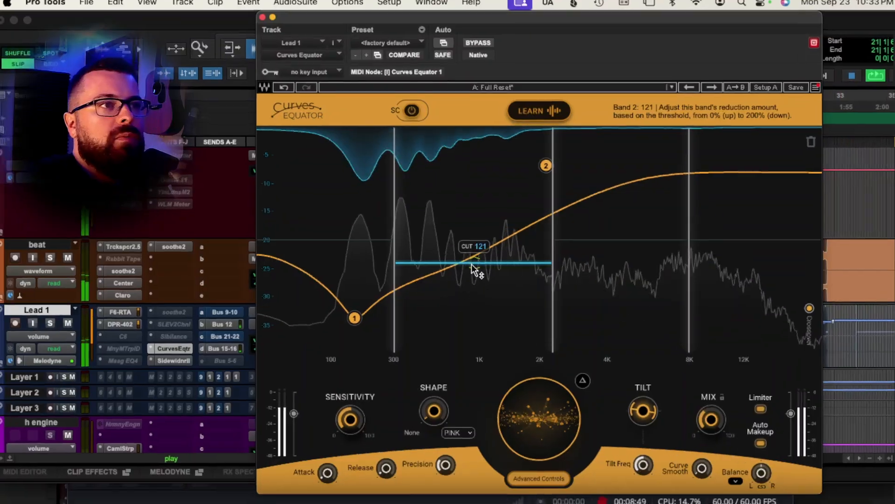
{"action": "left_click_drag", "start_coordinate": [472, 264], "coordinate": [471, 267]}
{"action": "left_click_drag", "start_coordinate": [484, 177], "coordinate": [484, 199]}
{"action": "left_click_drag", "start_coordinate": [771, 236], "coordinate": [760, 400]}
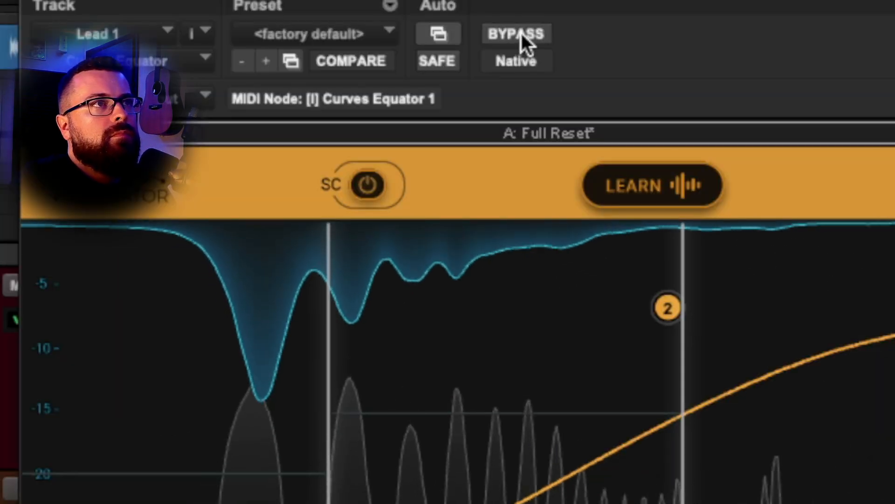
Compare the per-band reduction with the bypassed vocal, close the plug-in window and stop playback.
{"action": "left_click", "coordinate": [518, 34]}
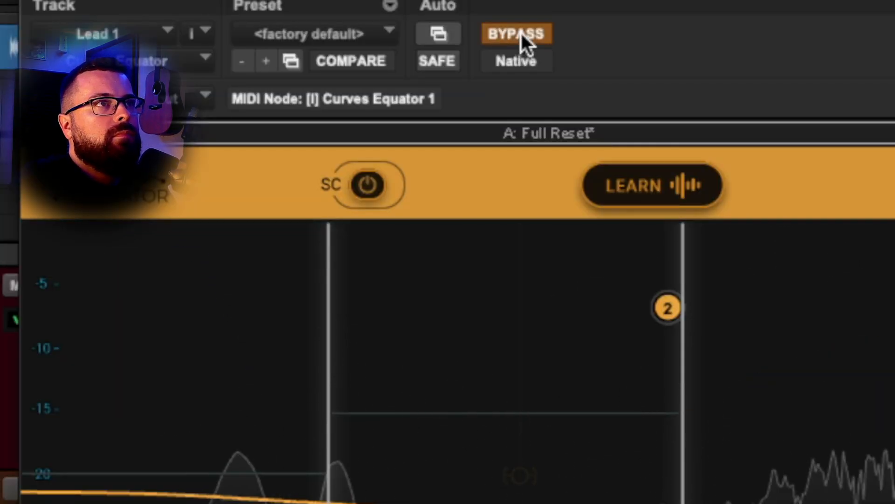
{"action": "left_click", "coordinate": [521, 34]}
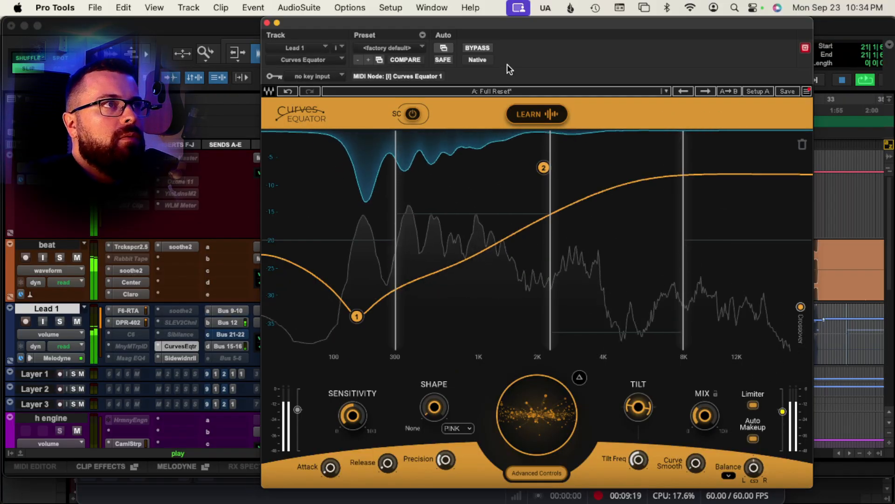
{"action": "left_click", "coordinate": [478, 44]}
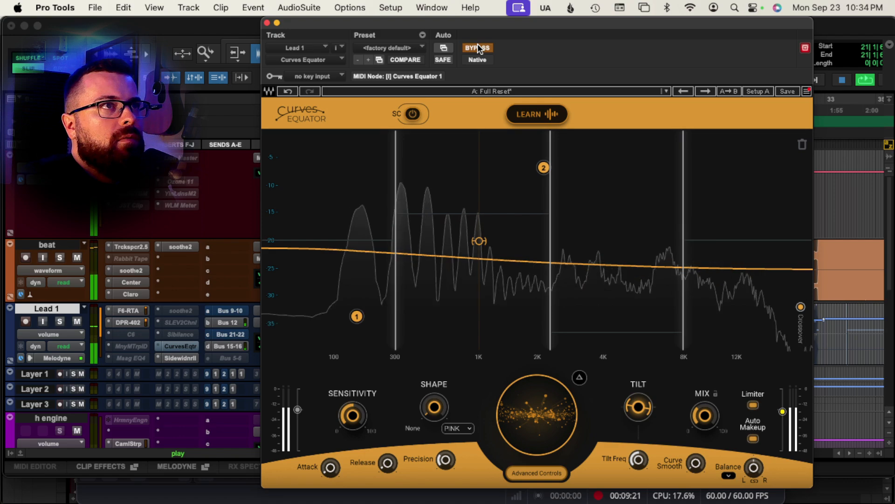
{"action": "left_click", "coordinate": [479, 44]}
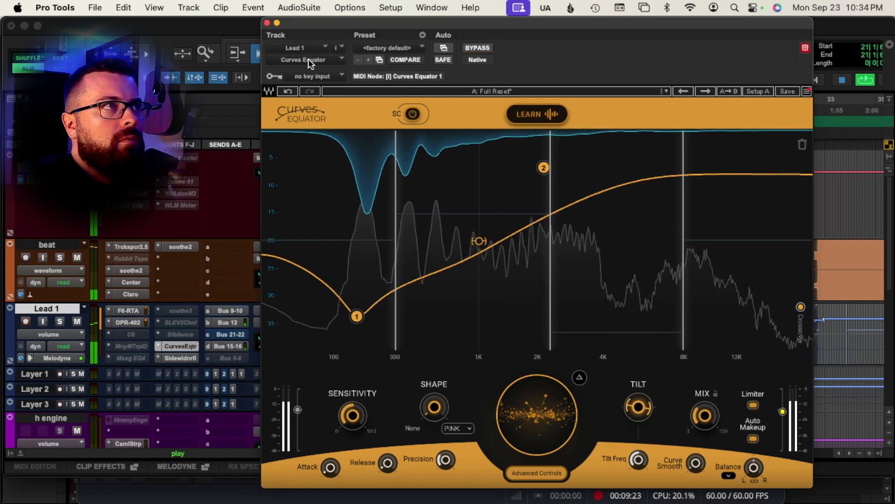
{"action": "left_click", "coordinate": [267, 23]}
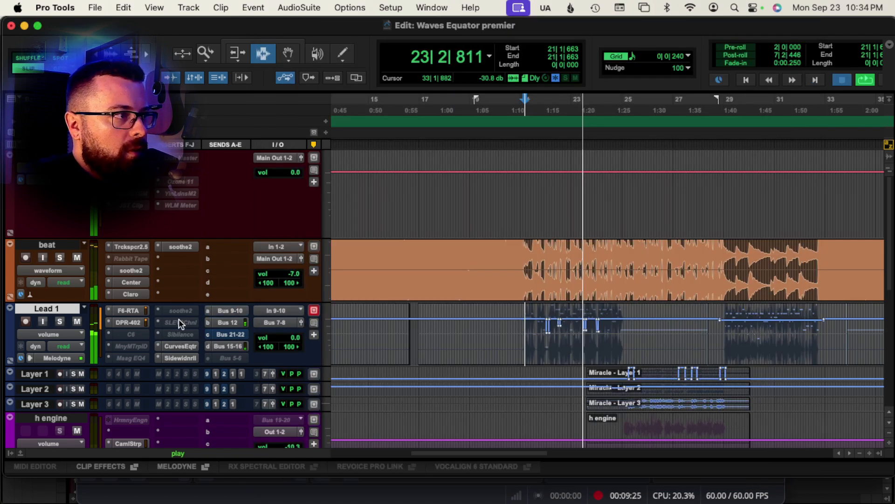
{"action": "key", "text": "space"}
Set node 1 to 153 Hz, gain -8.7 and Q 0.6, and compare the vocal with the plug-in bypassed.
{"action": "scroll", "coordinate": [178, 318], "scroll_direction": "down", "scroll_amount": 10}
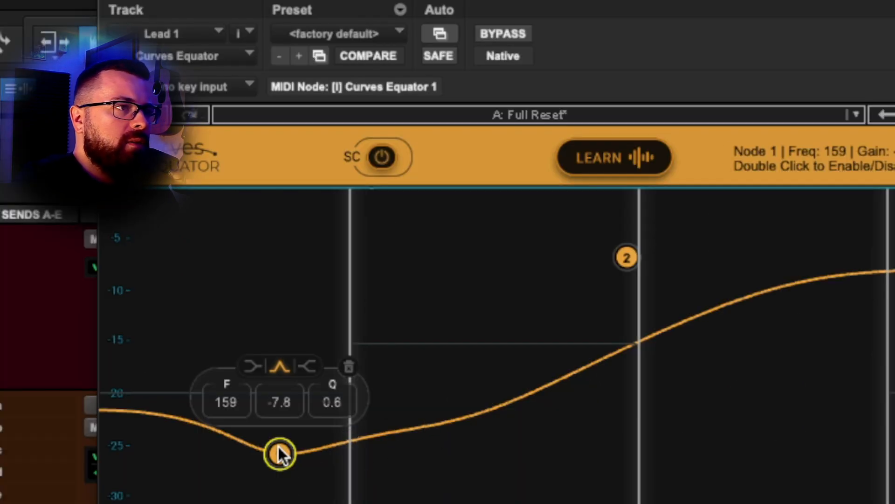
{"action": "left_click_drag", "start_coordinate": [279, 453], "coordinate": [276, 459]}
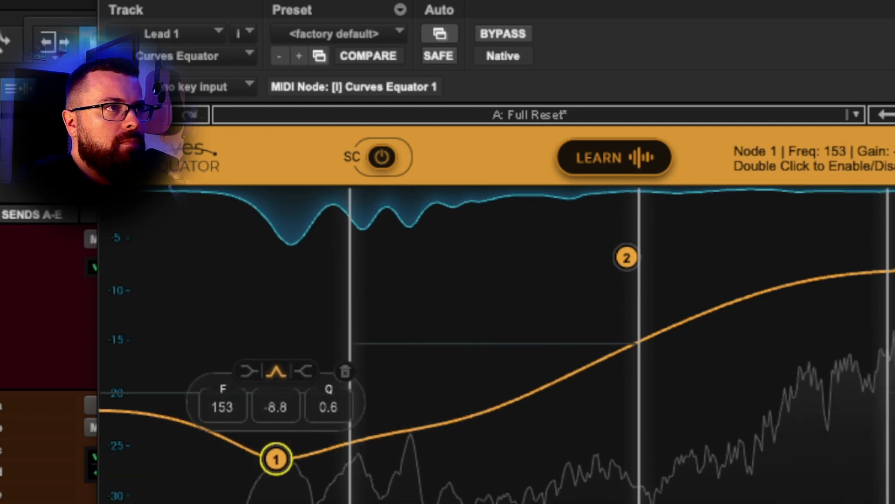
{"action": "left_click", "coordinate": [513, 34]}
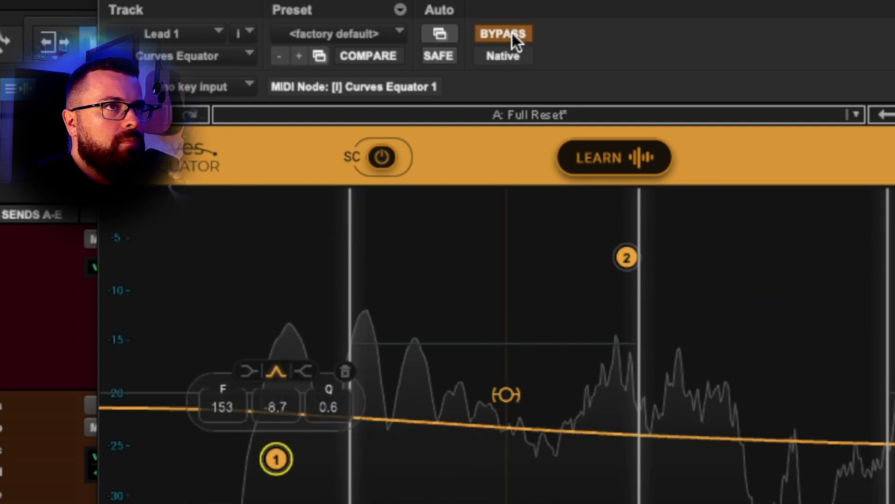
{"action": "left_click", "coordinate": [512, 33]}
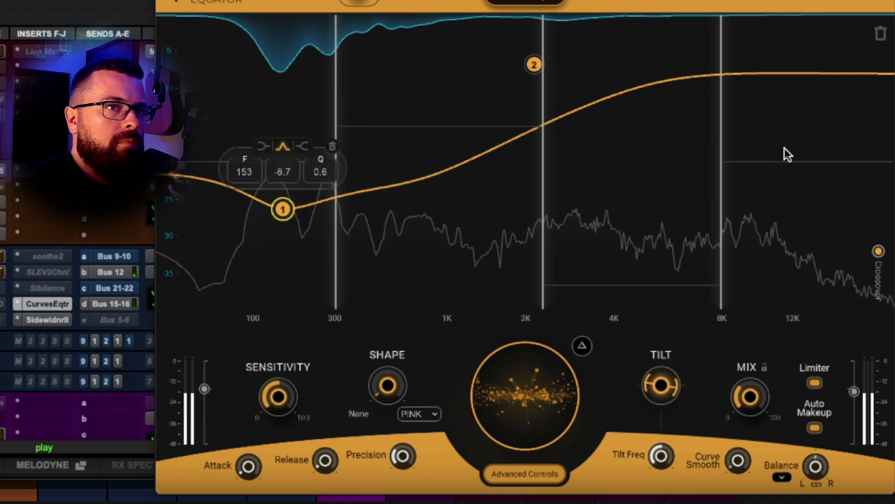
Move the existing Curves Equator up one insert slot on Lead 1 and insert Curves Equator (stereo) in the slot below.
{"action": "left_click", "coordinate": [52, 302]}
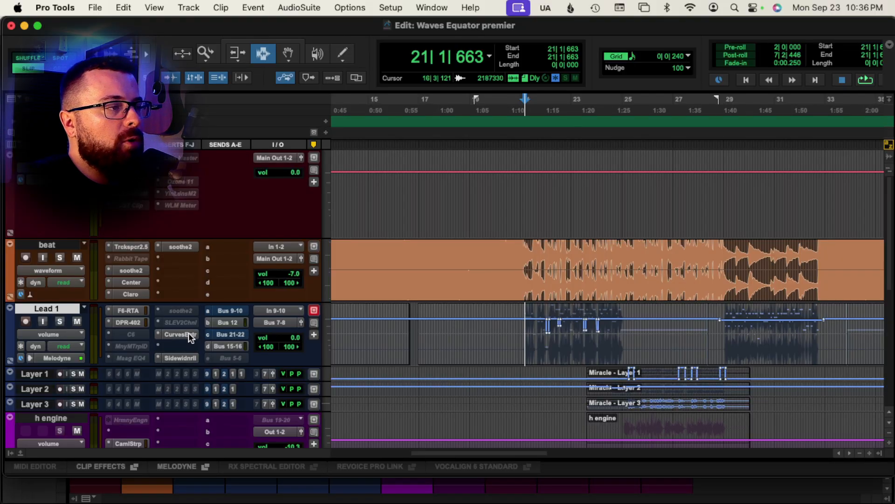
{"action": "left_click", "coordinate": [175, 346]}
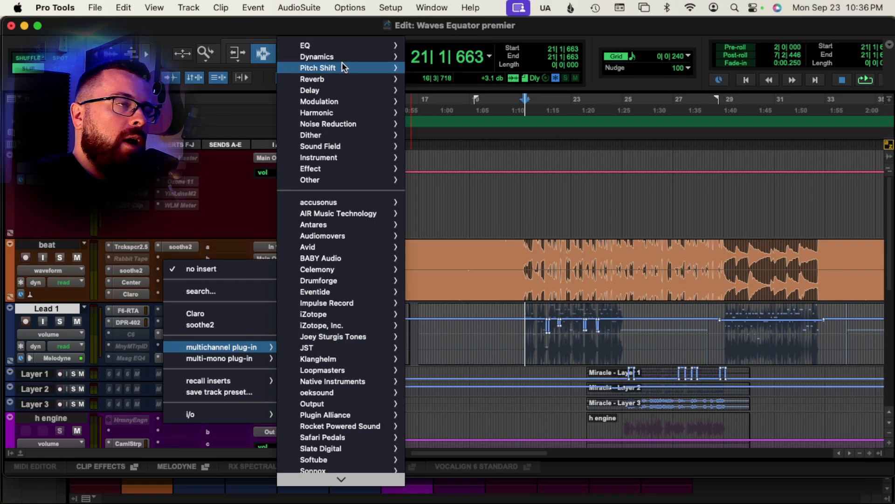
{"action": "mouse_move", "coordinate": [343, 56]}
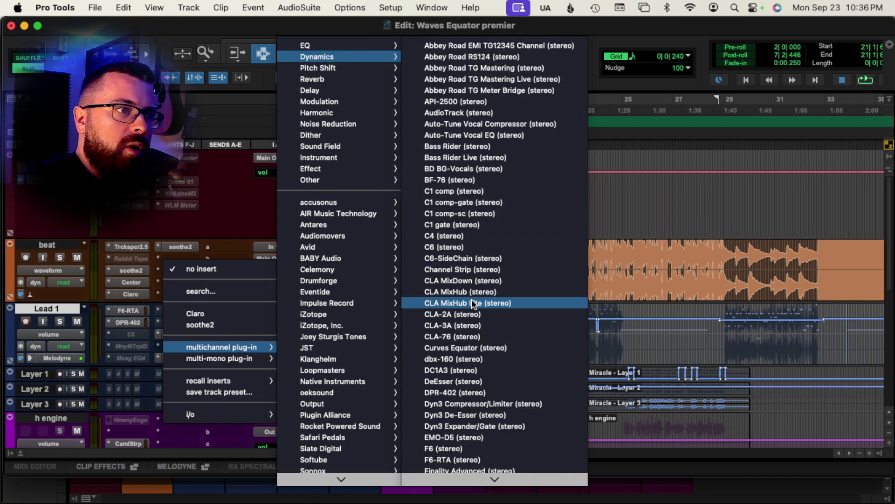
{"action": "left_click", "coordinate": [469, 346]}
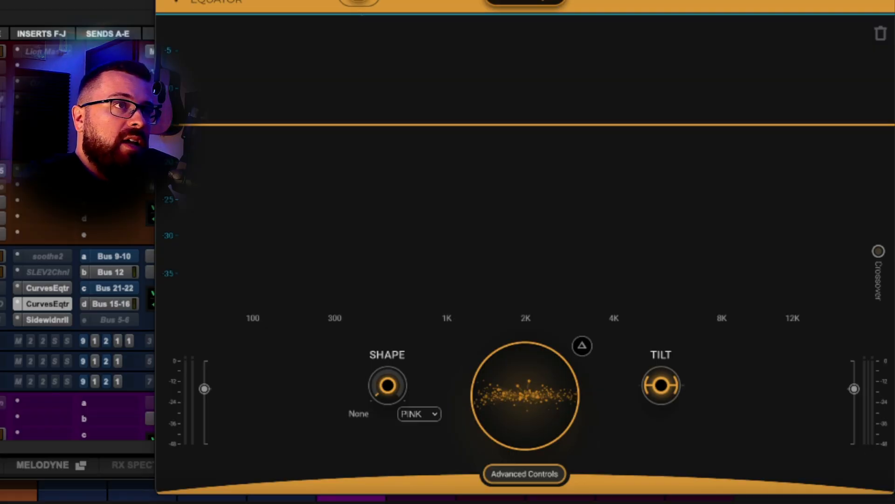
Learn the vocal in the second Lead 1 instance, then raise its equator line and move node 1 to 5699 Hz, -26.0.
{"action": "left_click", "coordinate": [526, 1]}
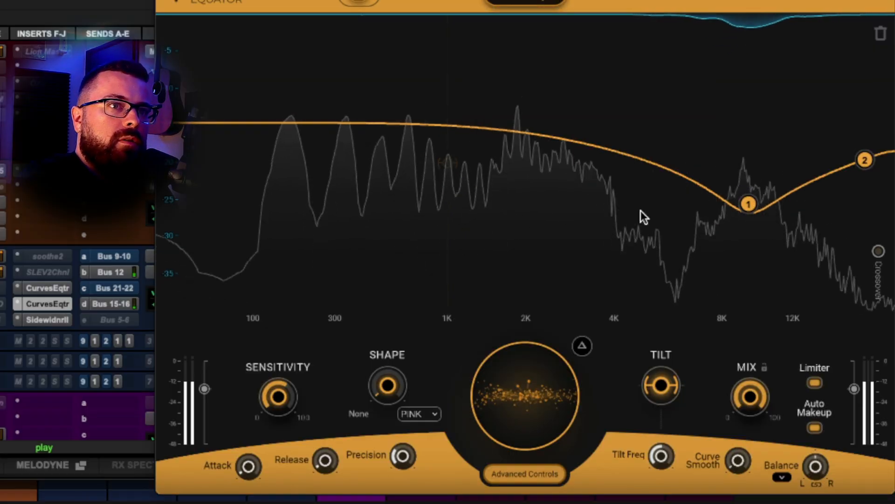
{"action": "mouse_move", "coordinate": [505, 379]}
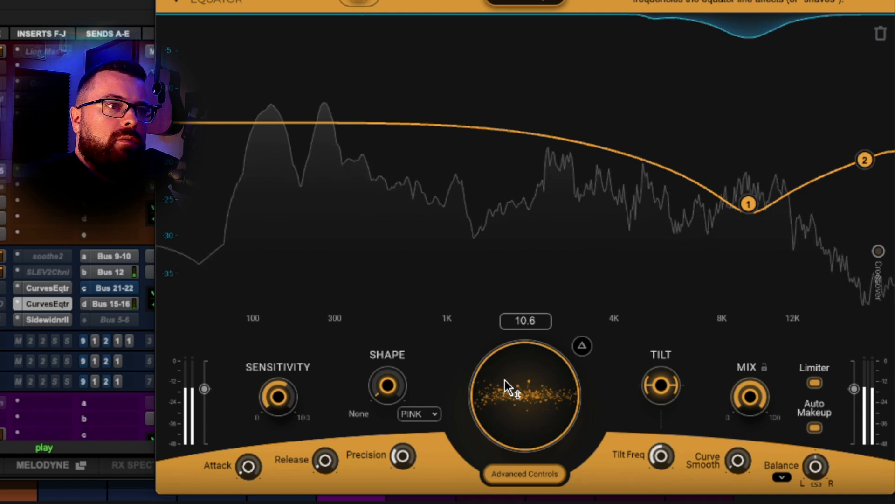
{"action": "left_click_drag", "start_coordinate": [516, 404], "coordinate": [515, 381]}
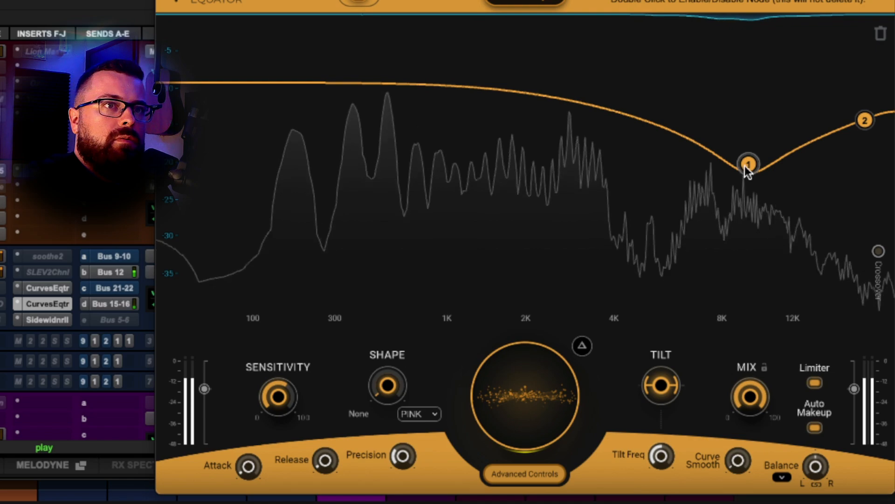
{"action": "left_click_drag", "start_coordinate": [748, 165], "coordinate": [660, 182]}
{"action": "key", "text": "space"}
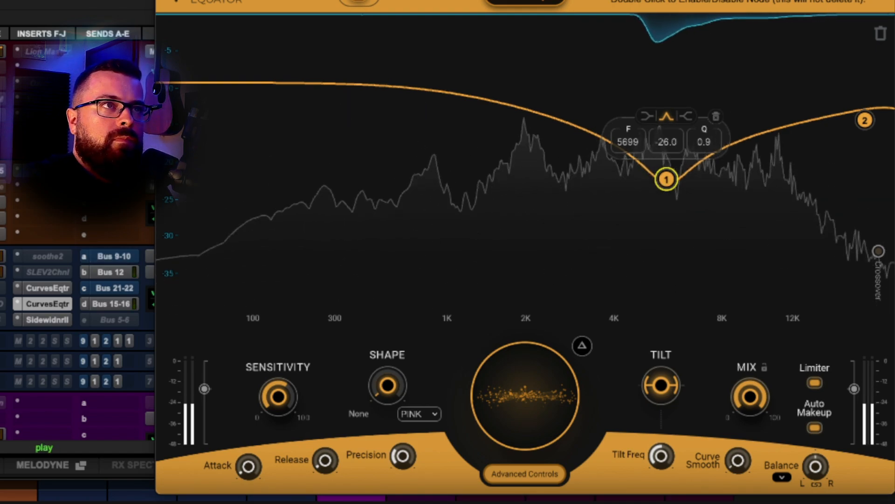
Remove the second Curves Equator instance from Lead 1 and leave its insert slot empty.
{"action": "left_click", "coordinate": [494, 91]}
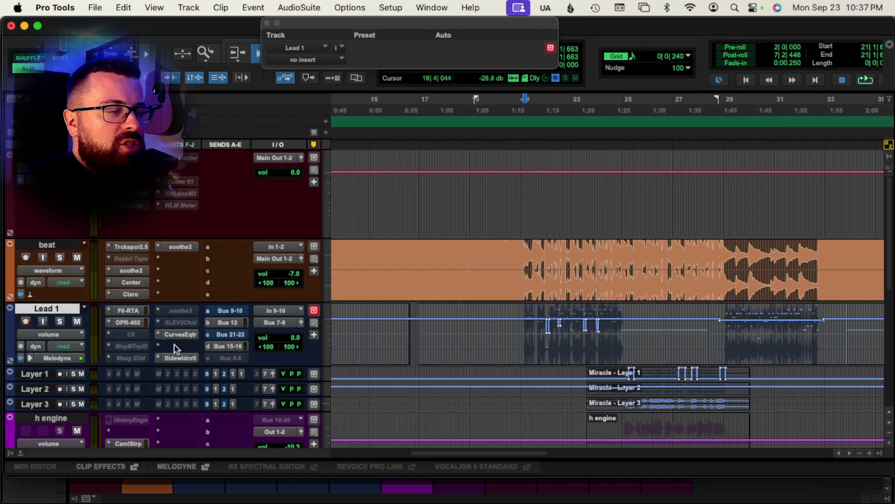
{"action": "left_click", "coordinate": [175, 345]}
{"action": "mouse_move", "coordinate": [266, 344]}
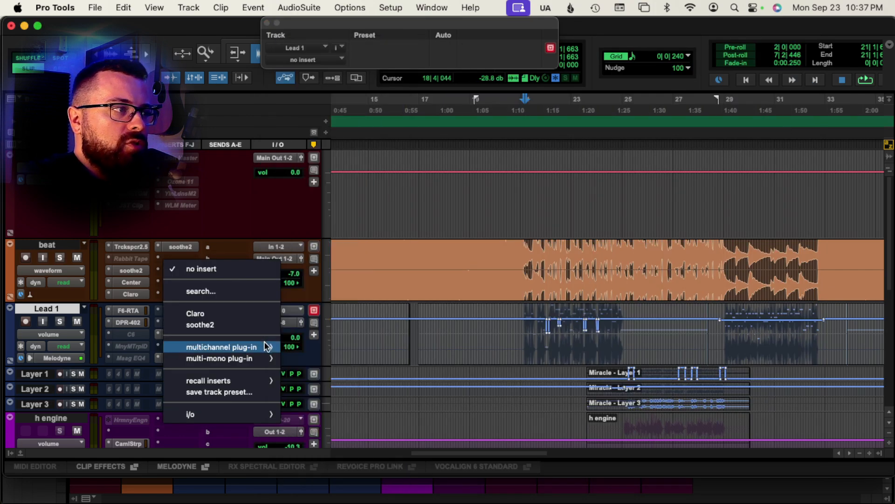
{"action": "left_click", "coordinate": [517, 306]}
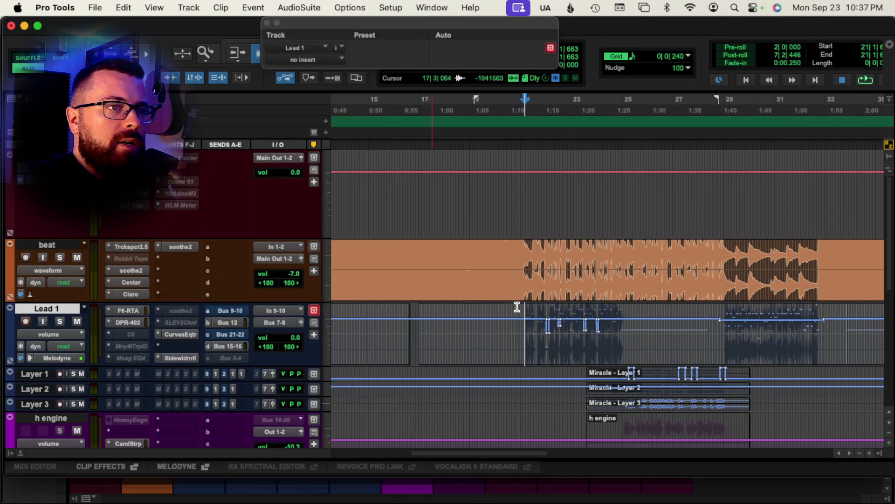
Insert multichannel Curves Equator on the beat track in the slot below soothe2 and set its key input to Bus 14.
{"action": "left_click", "coordinate": [176, 263]}
{"action": "mouse_move", "coordinate": [244, 260]}
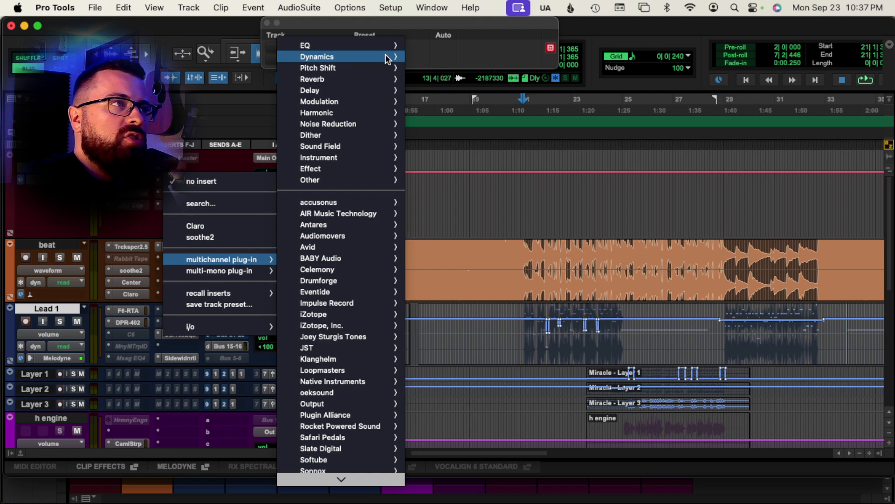
{"action": "mouse_move", "coordinate": [386, 58]}
{"action": "left_click", "coordinate": [465, 347]}
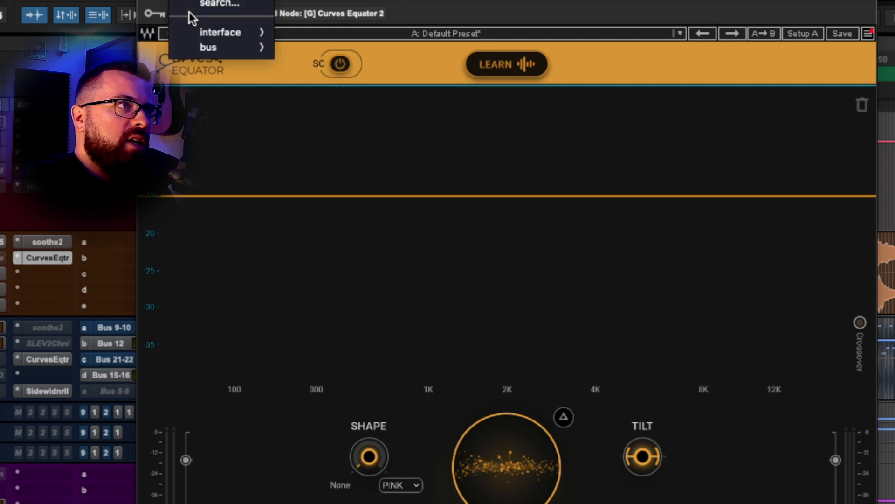
{"action": "mouse_move", "coordinate": [218, 46]}
{"action": "left_click", "coordinate": [335, 240]}
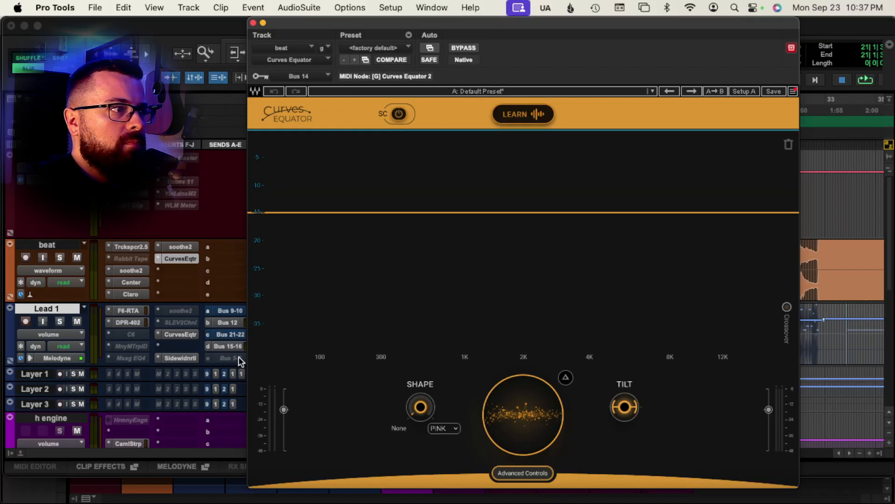
Clear Lead 1's send e and reassign it to Bus 14, then turn on the sidechain in the beat's Curves Equator.
{"action": "left_click", "coordinate": [206, 357]}
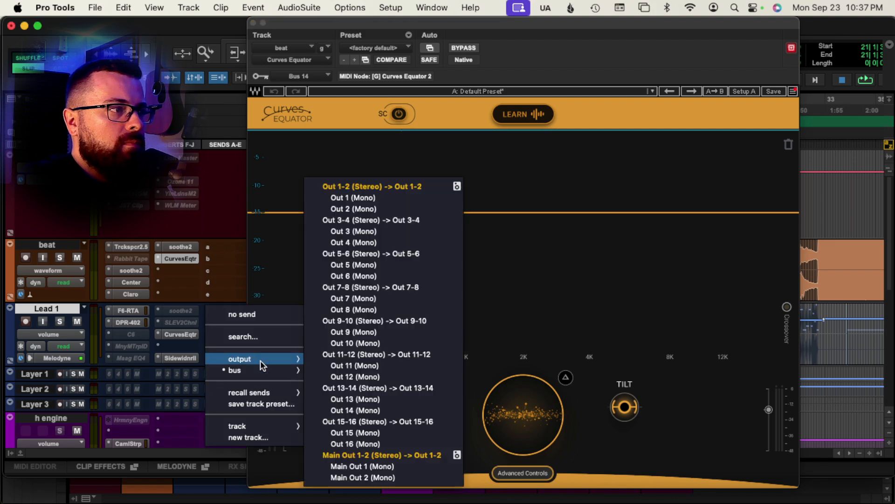
{"action": "left_click", "coordinate": [262, 314]}
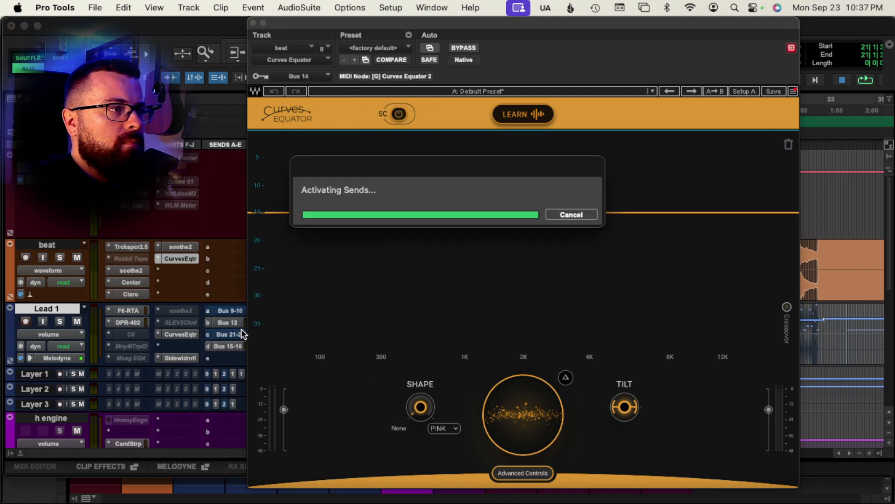
{"action": "left_click", "coordinate": [218, 357]}
{"action": "mouse_move", "coordinate": [253, 373]}
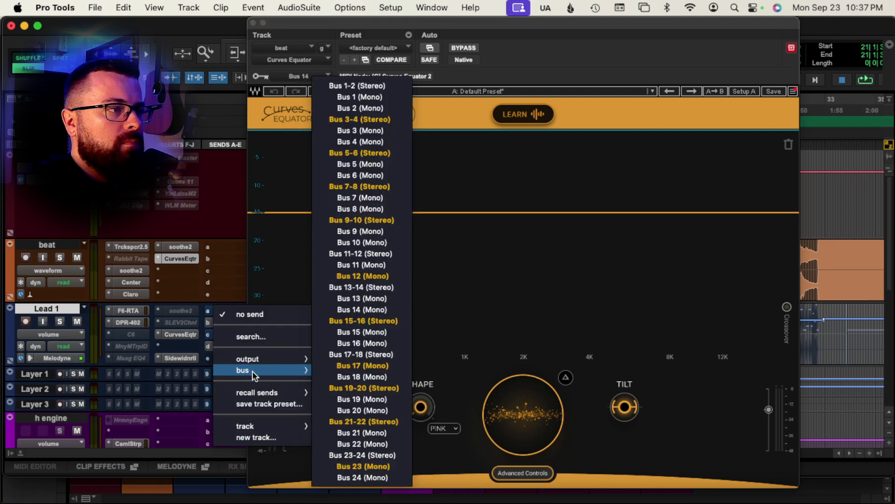
{"action": "left_click", "coordinate": [377, 308]}
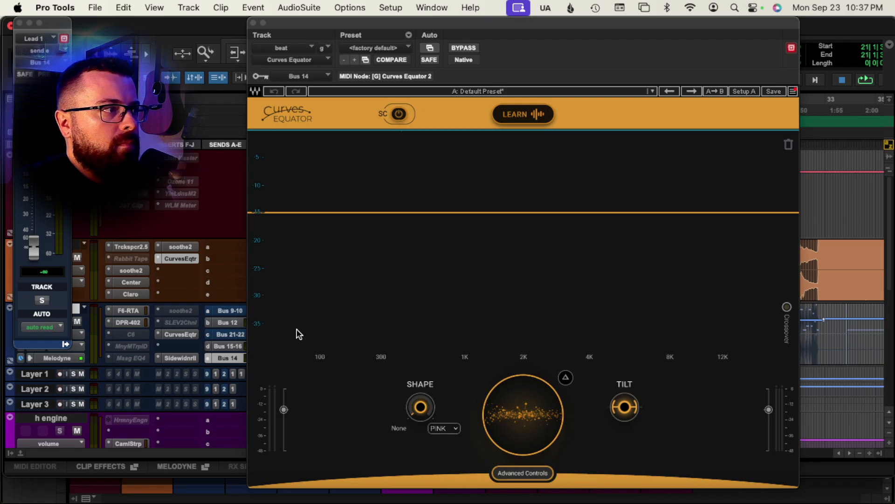
{"action": "left_click", "coordinate": [399, 114]}
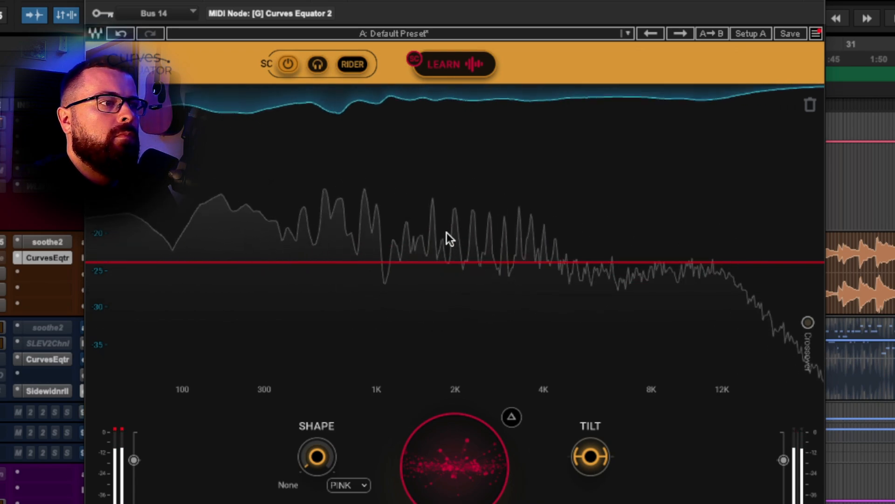
Play the beat with the vocal sidechain and lower the equator line slightly for more reduction.
{"action": "key", "text": "space"}
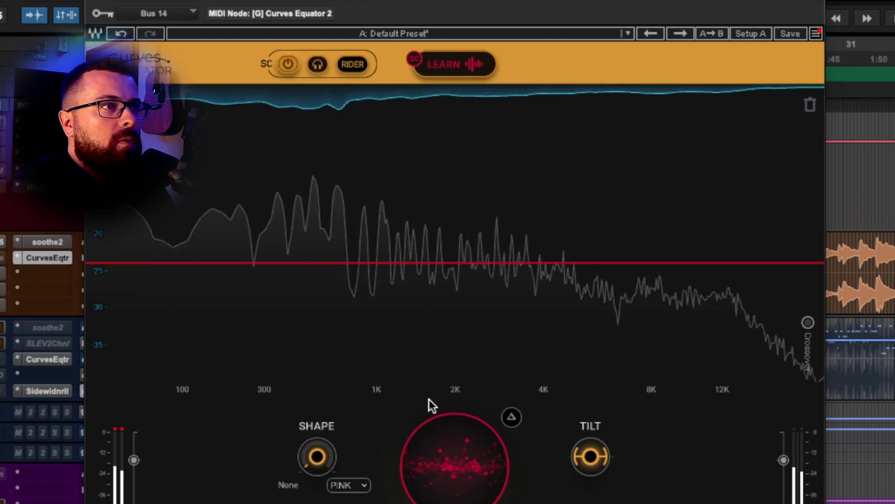
{"action": "left_click_drag", "start_coordinate": [476, 486], "coordinate": [476, 494]}
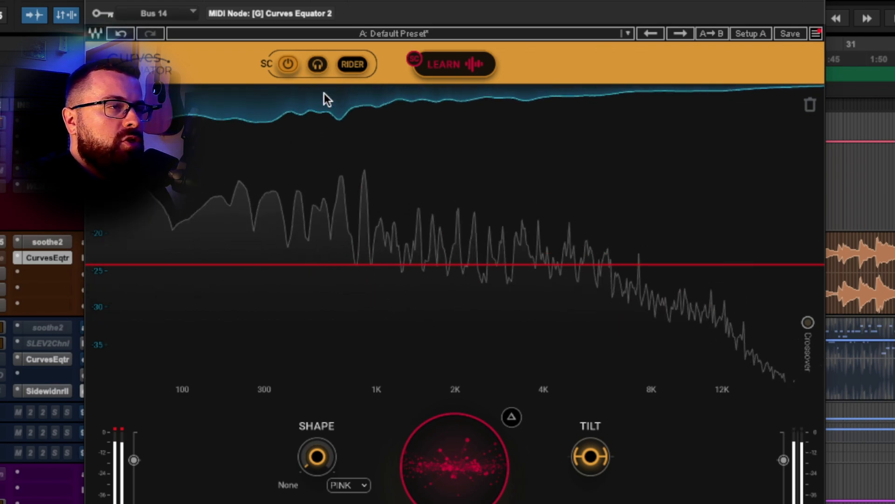
{"action": "key", "text": "space"}
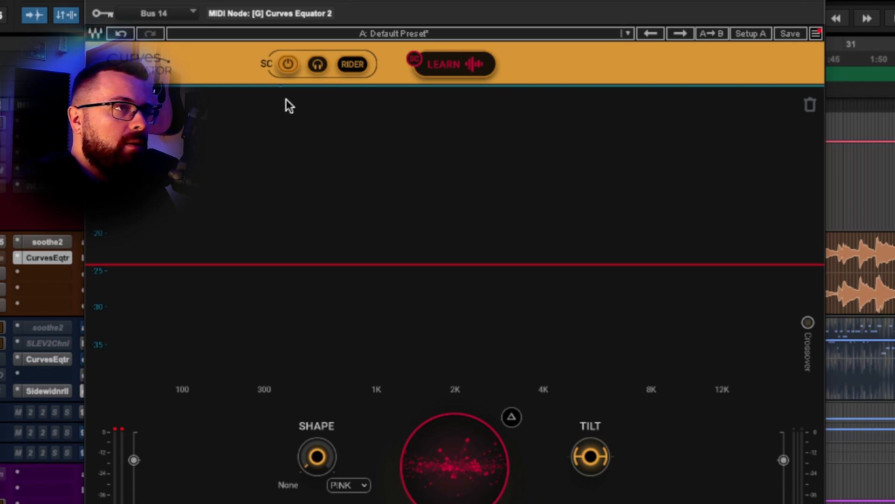
Try extreme thresholds on the beat during playback, raising the equator line to 33.5 and lowering it through -15.2 to -39.5.
{"action": "key", "text": "space"}
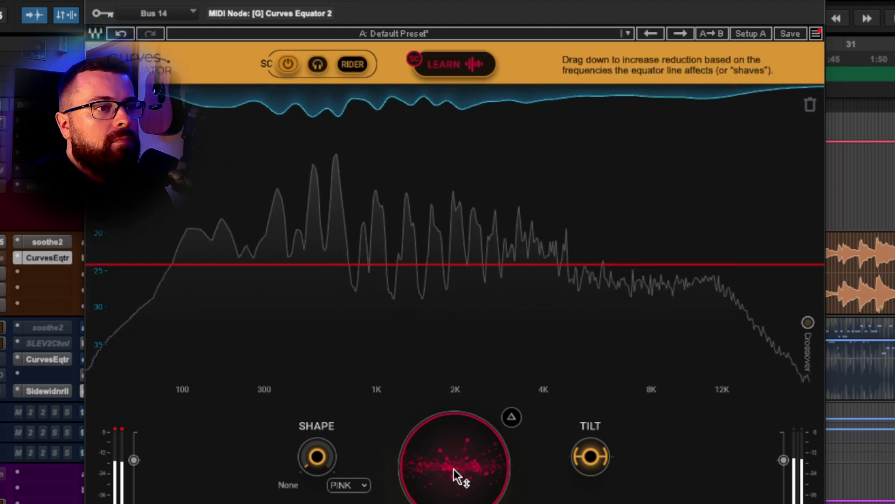
{"action": "mouse_move", "coordinate": [454, 469]}
{"action": "left_mouse_down"}
{"action": "mouse_move", "coordinate": [454, 436]}
{"action": "mouse_move", "coordinate": [458, 485]}
{"action": "mouse_move", "coordinate": [455, 439]}
{"action": "left_mouse_up"}
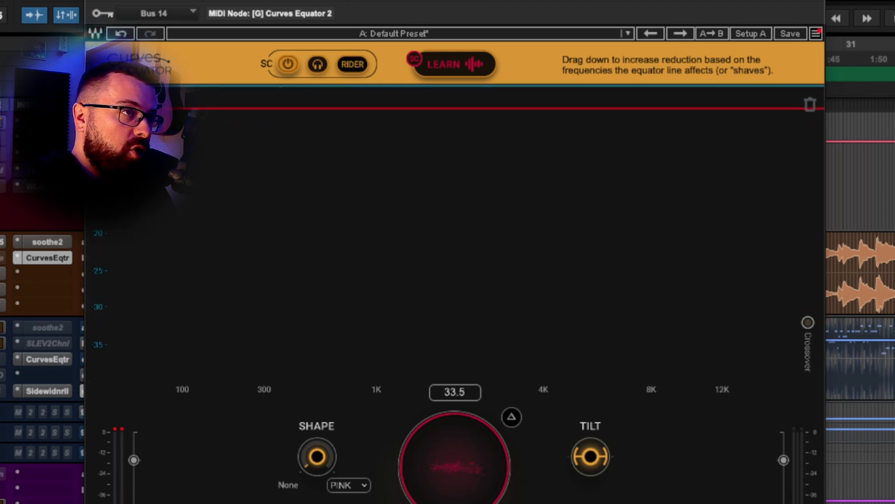
{"action": "key", "text": "space"}
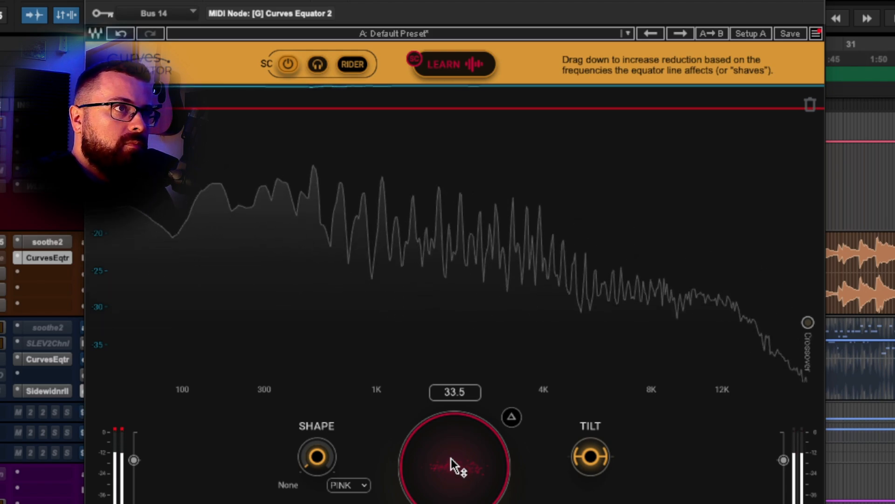
{"action": "left_click_drag", "start_coordinate": [452, 470], "coordinate": [452, 503]}
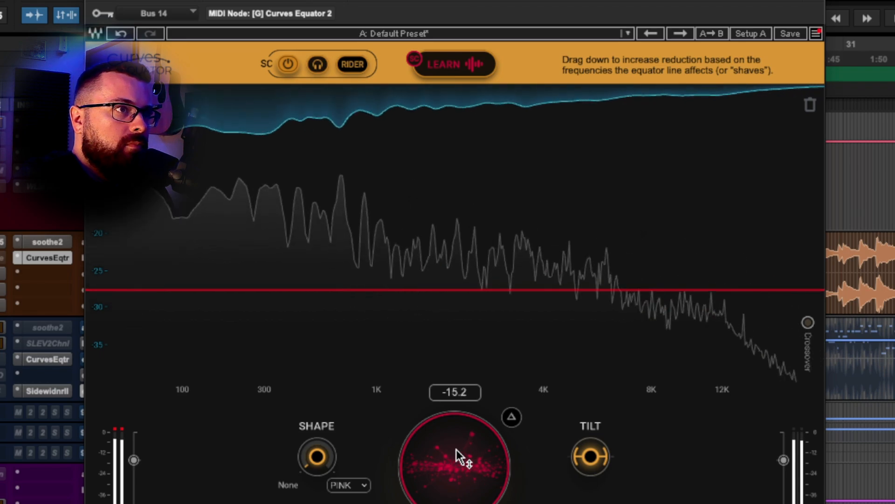
{"action": "mouse_move", "coordinate": [456, 449]}
{"action": "left_mouse_down"}
{"action": "mouse_move", "coordinate": [456, 479]}
{"action": "mouse_move", "coordinate": [457, 467]}
{"action": "left_mouse_up"}
{"action": "key", "text": "space"}
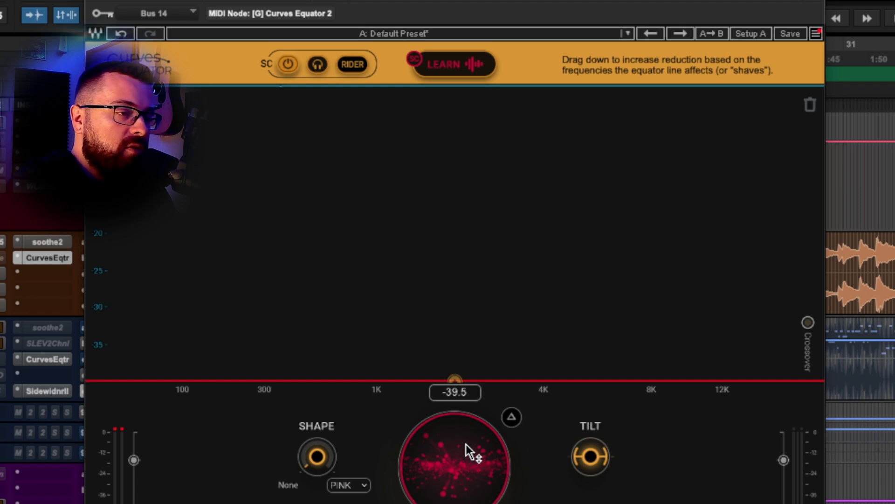
Raise the beat's equator line to just above the -20 mark during playback for gentler reduction, and stop playback.
{"action": "key", "text": "space"}
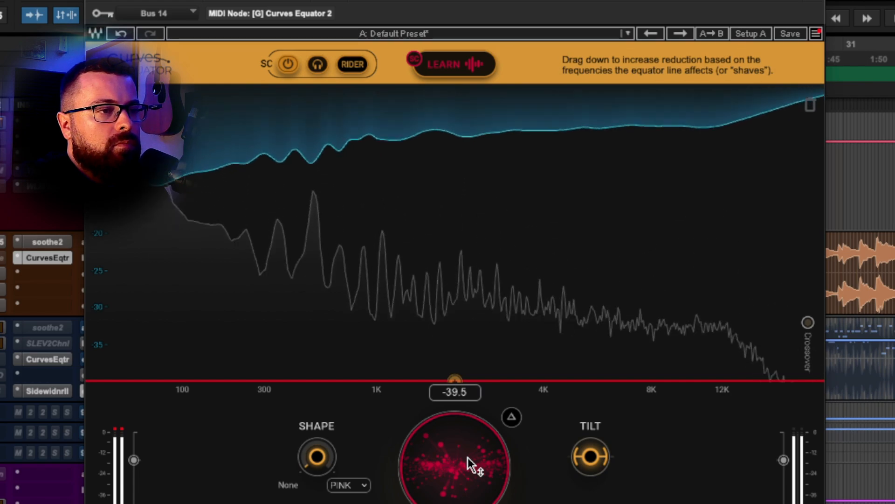
{"action": "left_click_drag", "start_coordinate": [469, 457], "coordinate": [468, 349]}
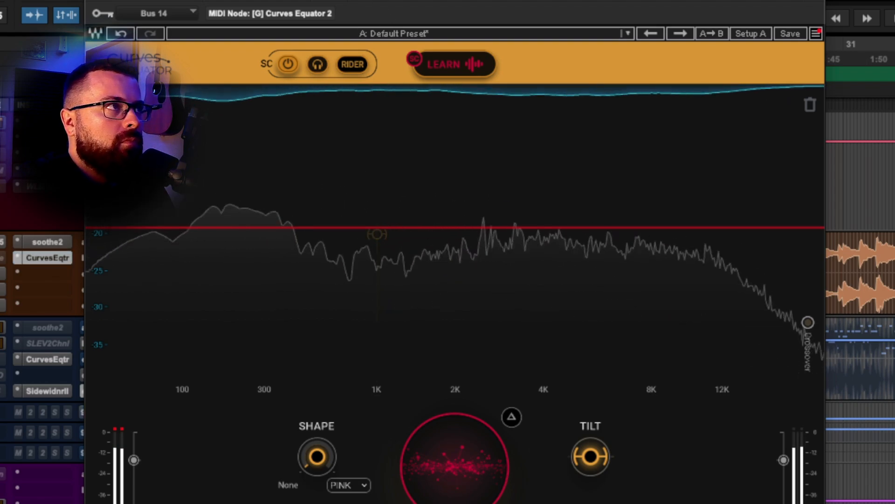
{"action": "key", "text": "space"}
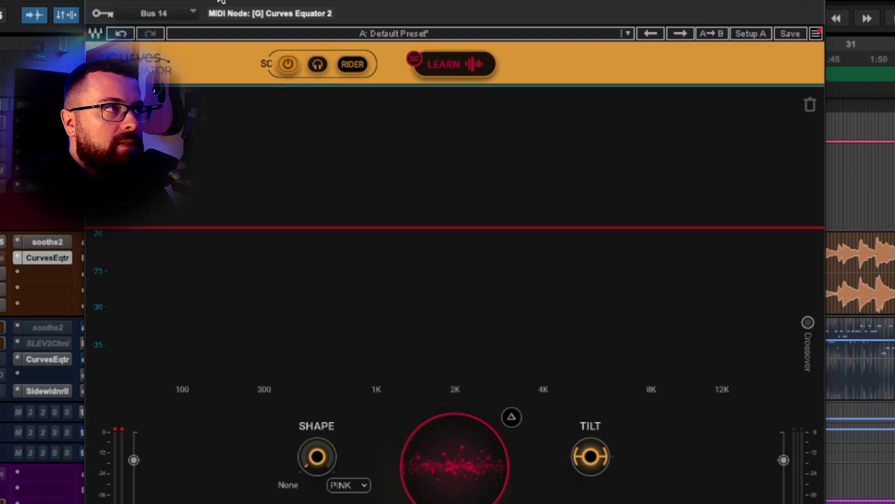
Insert Curves Equator on Master 1 in place of the beat's open plug-in window, keyed from Bus 20 with its sidechain on.
{"action": "left_click", "coordinate": [94, 1]}
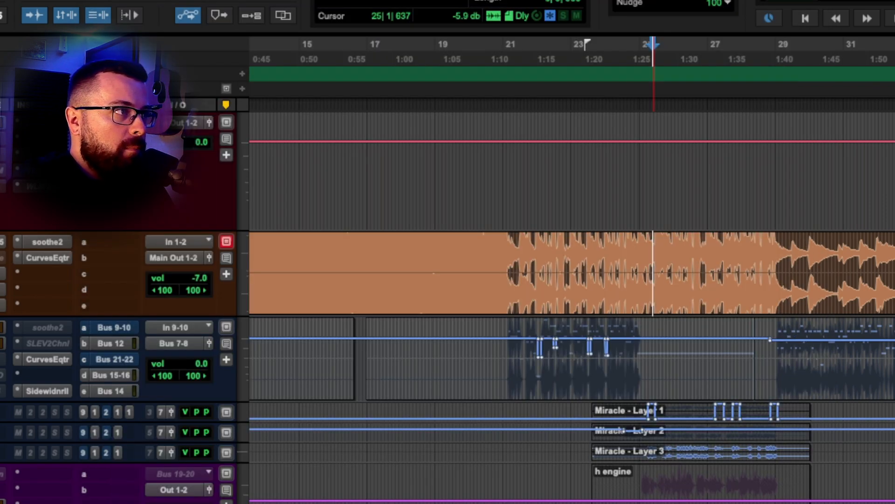
{"action": "left_click", "coordinate": [32, 136]}
{"action": "mouse_move", "coordinate": [93, 206]}
{"action": "left_click", "coordinate": [292, 170]}
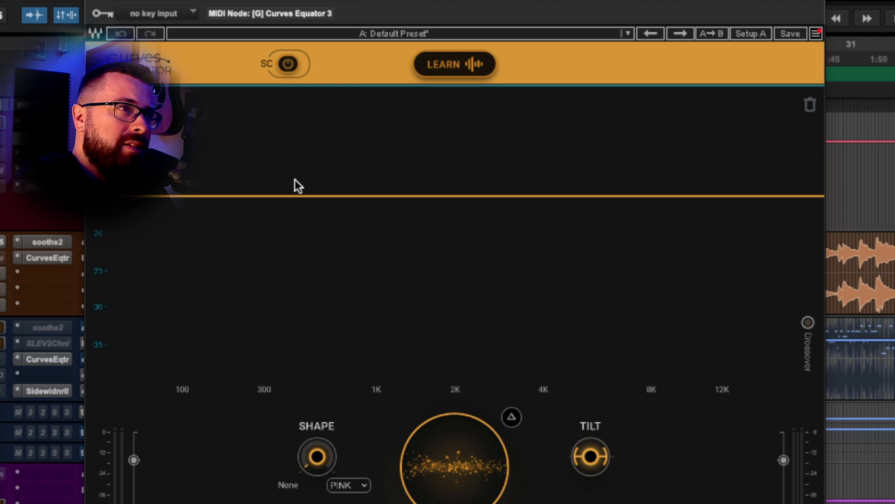
{"action": "left_click", "coordinate": [288, 64]}
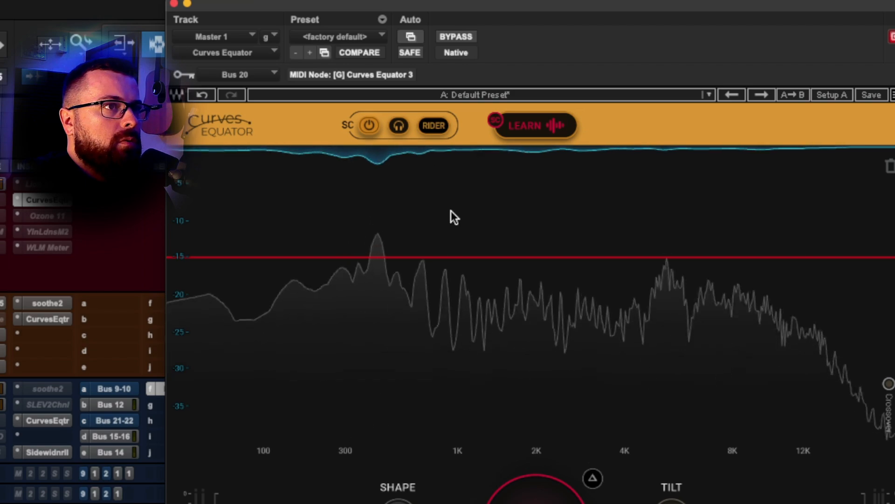
Lower the equator line on Master 1 to about -18 and compare the mix with the sidechain off and on.
{"action": "left_click_drag", "start_coordinate": [536, 256], "coordinate": [536, 283]}
{"action": "left_click", "coordinate": [368, 125]}
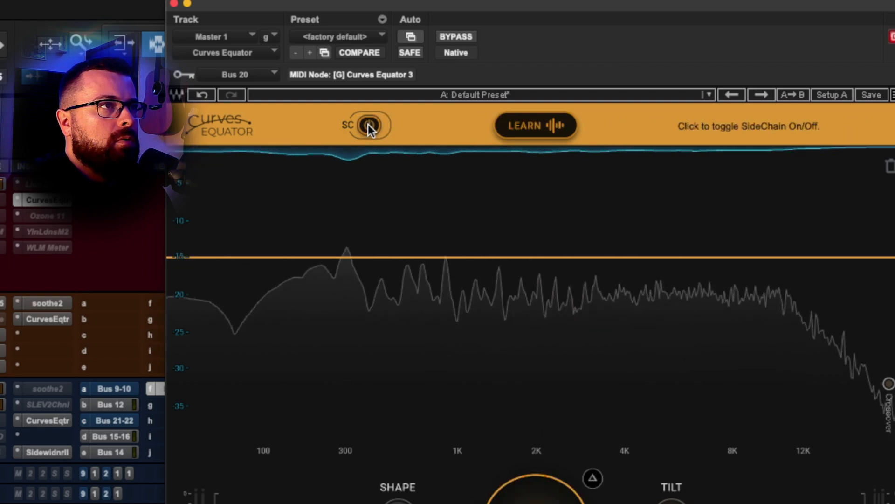
{"action": "left_click", "coordinate": [369, 125]}
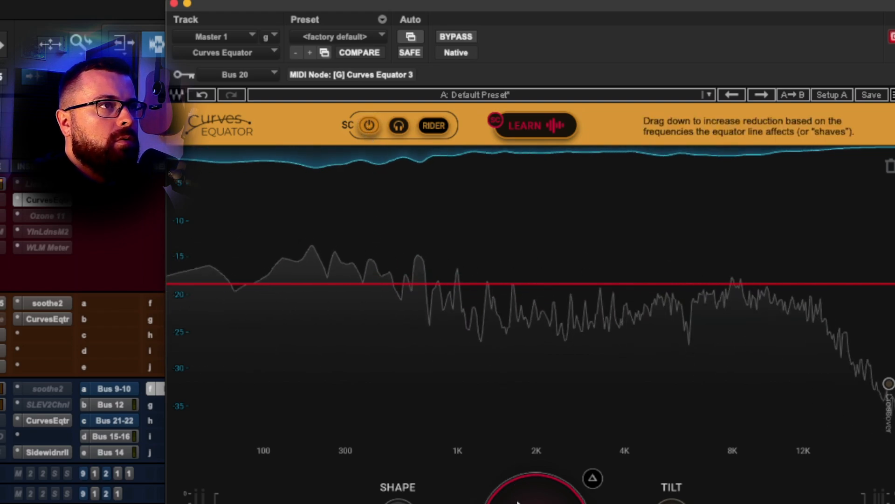
Compare the full mix with the Curves Equator on Master 1 bypassed and active over two playback passes.
{"action": "left_click", "coordinate": [456, 37]}
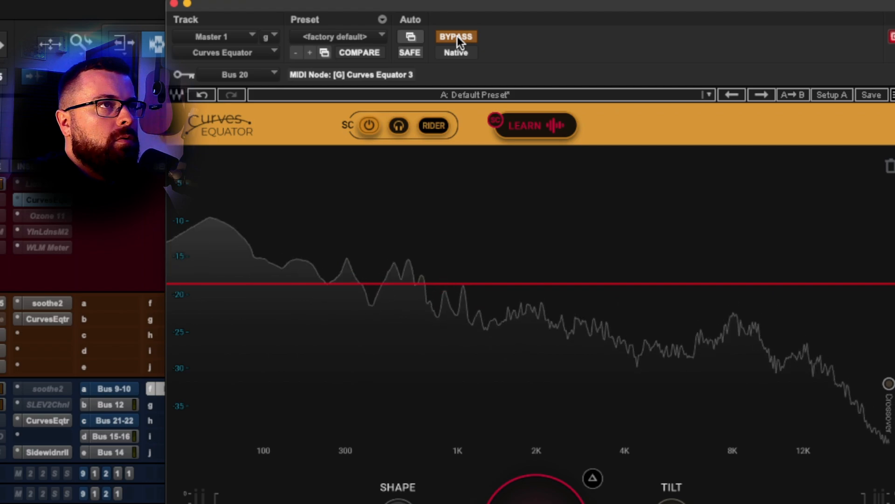
{"action": "left_click", "coordinate": [457, 36]}
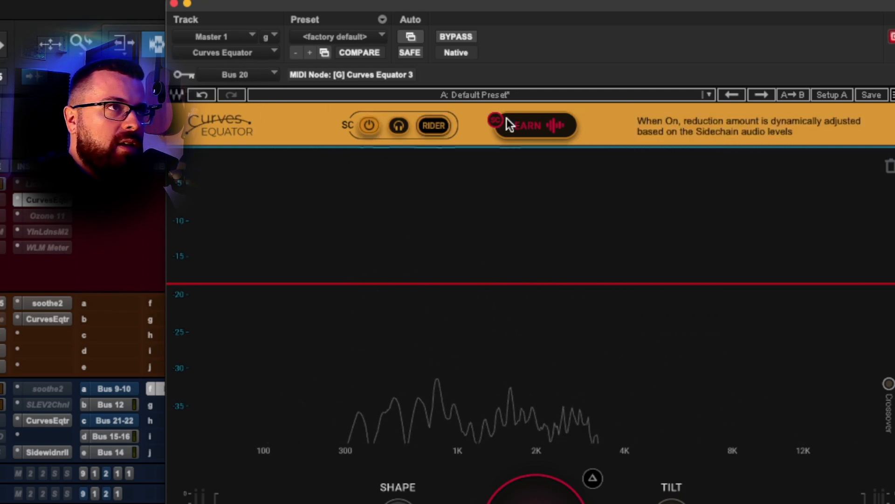
{"action": "mouse_move", "coordinate": [699, 6]}
{"action": "left_mouse_down"}
{"action": "mouse_move", "coordinate": [671, 4]}
{"action": "mouse_move", "coordinate": [716, 9]}
{"action": "left_mouse_up"}
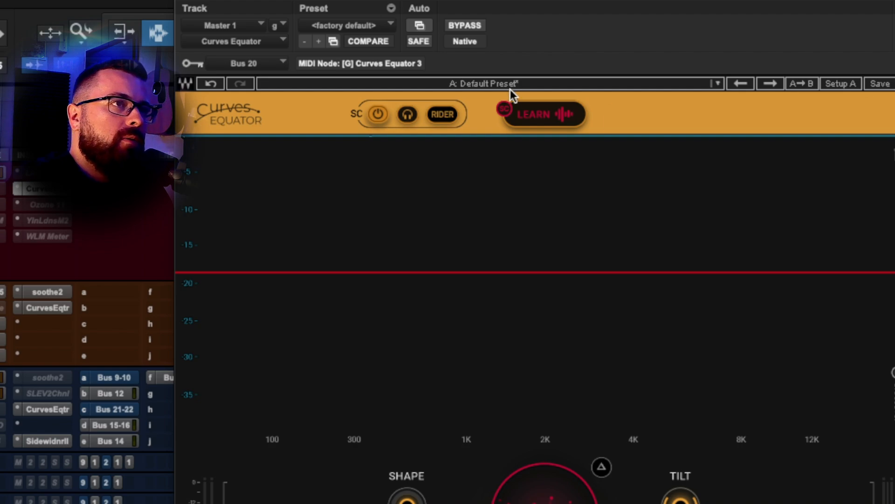
{"action": "key", "text": "space"}
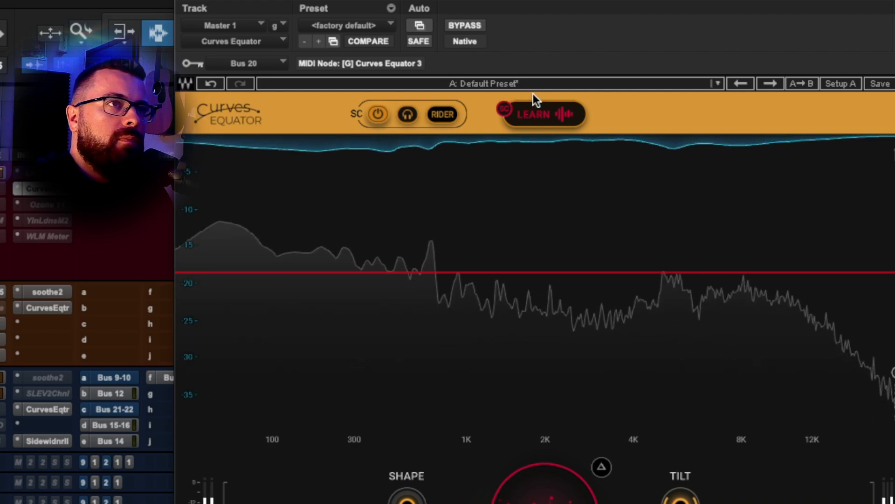
{"action": "left_click", "coordinate": [469, 25]}
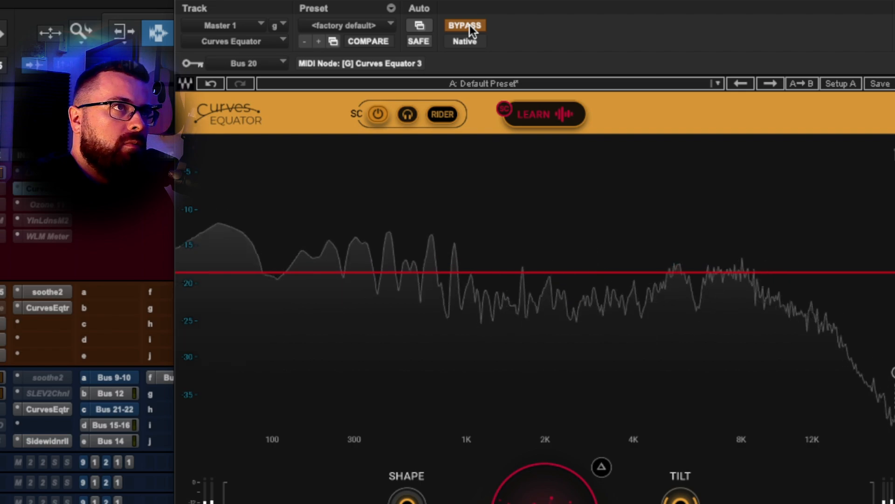
{"action": "left_click", "coordinate": [469, 24]}
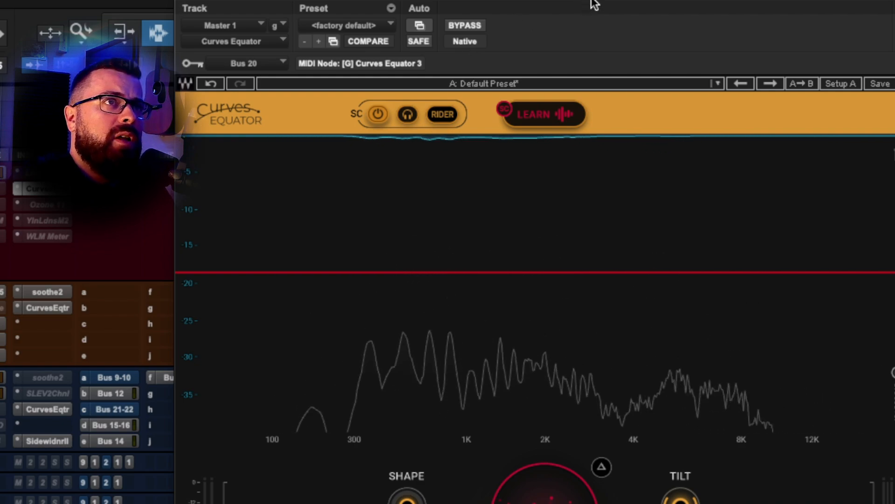
Reposition the plug-in window and examine the Balance channel modes, including L/R (Split) and M/S.
{"action": "left_click_drag", "start_coordinate": [590, 5], "coordinate": [530, 6]}
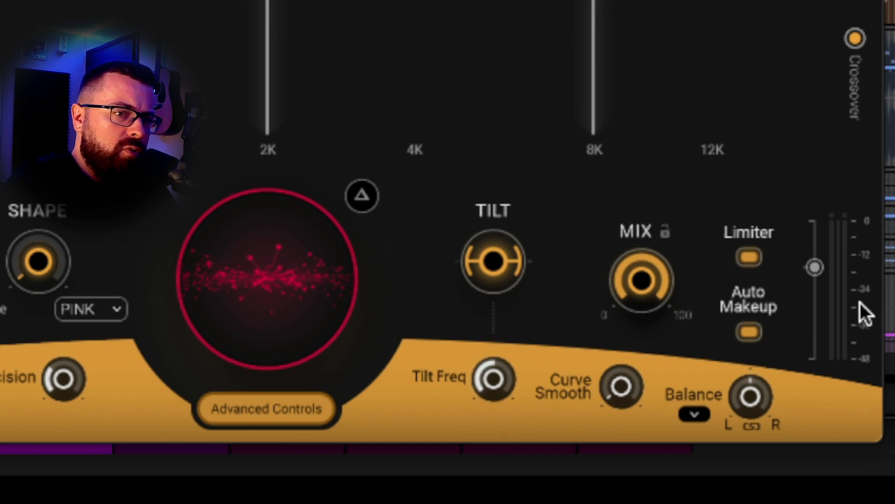
{"action": "left_click", "coordinate": [694, 414]}
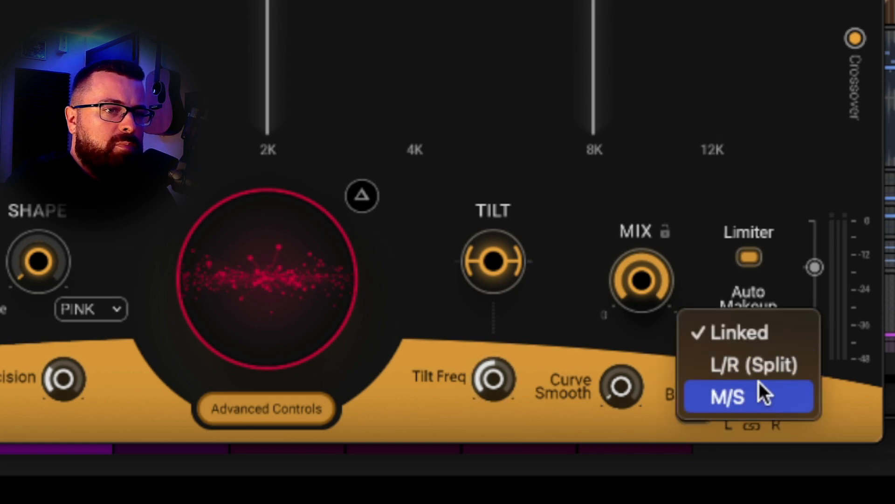
{"action": "left_click", "coordinate": [614, 275]}
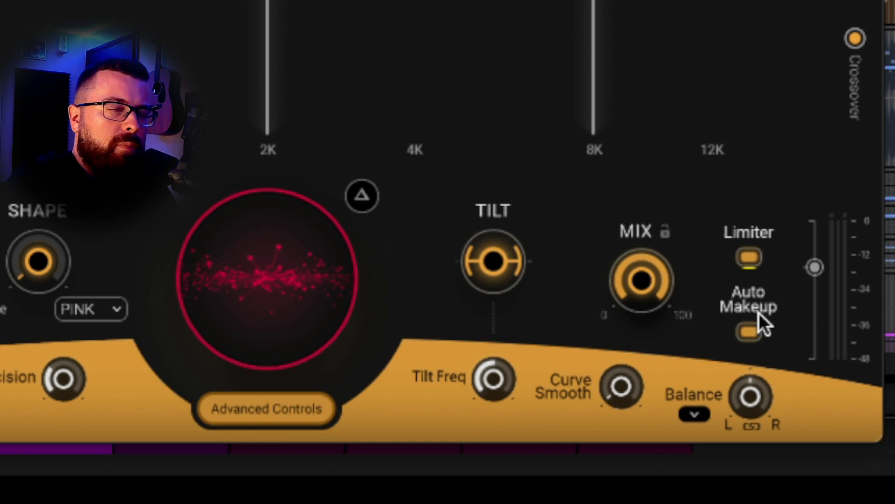